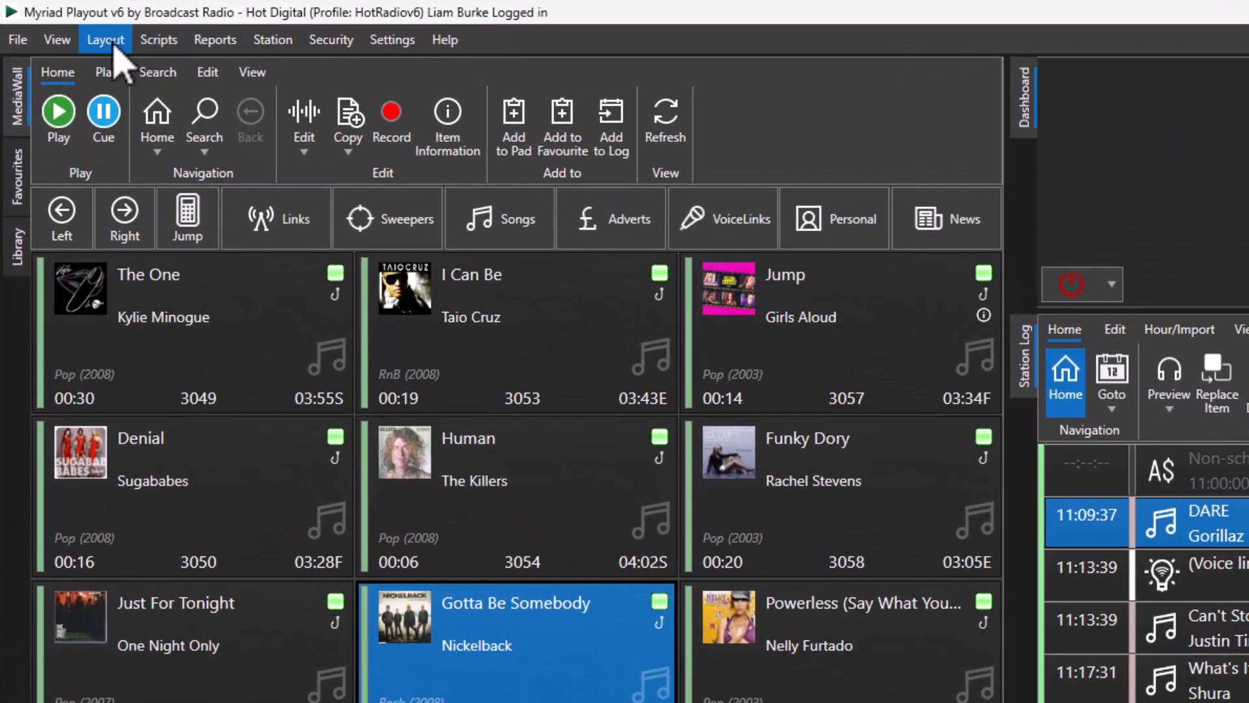
- Preview the Default with Pad Layout, Wide Screen (Modern), Automation, Ultra Wide and Default Layout (My New Layout) screen layouts one after another
{"action": "left_click", "coordinate": [67, 26]}
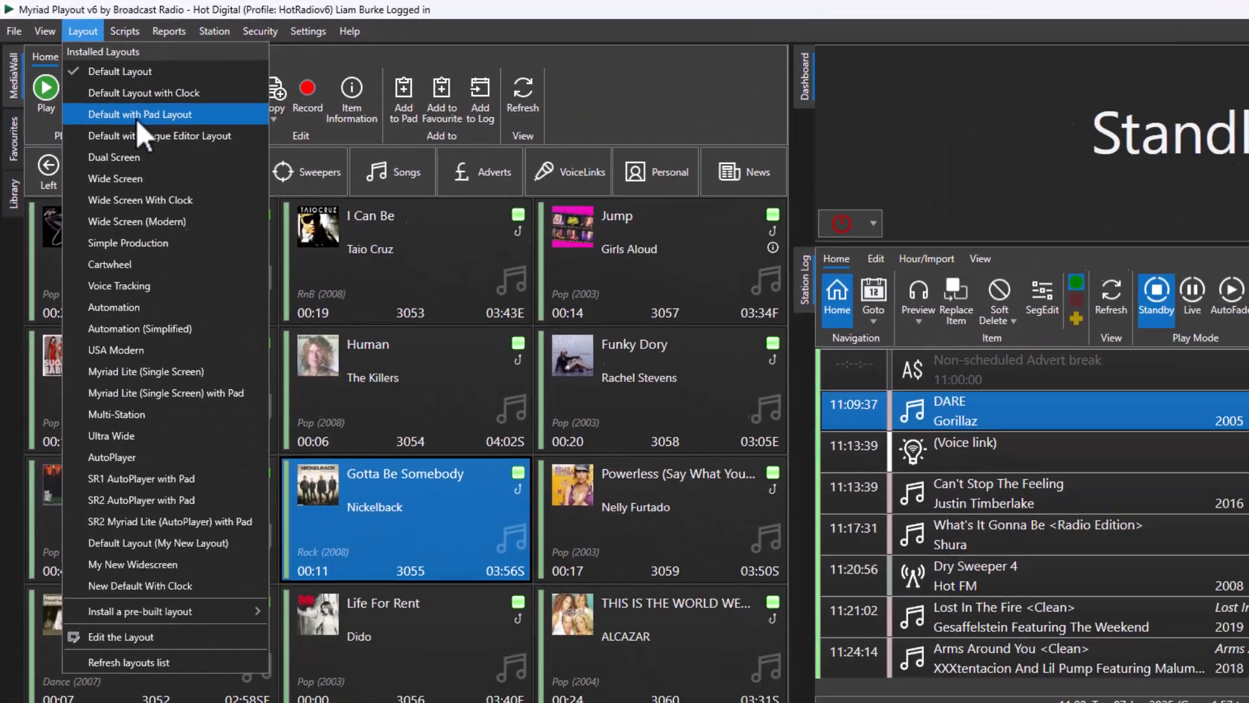
{"action": "left_click", "coordinate": [137, 114]}
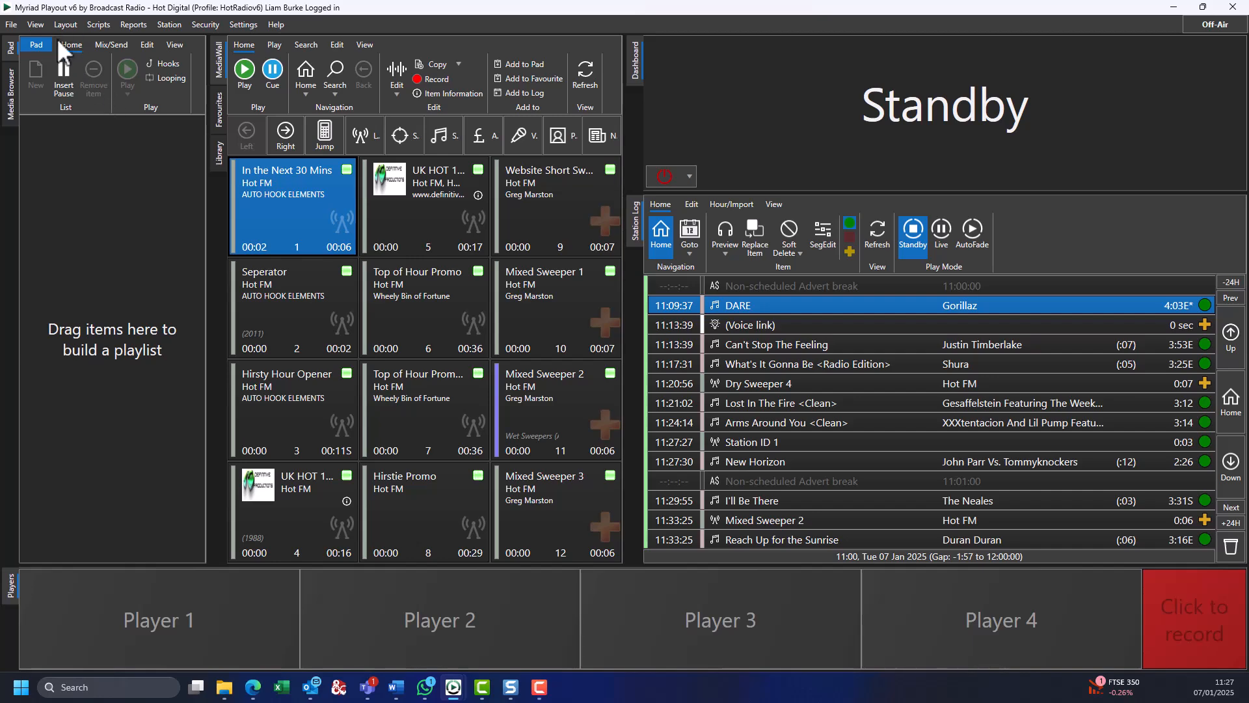
{"action": "left_click", "coordinate": [64, 30]}
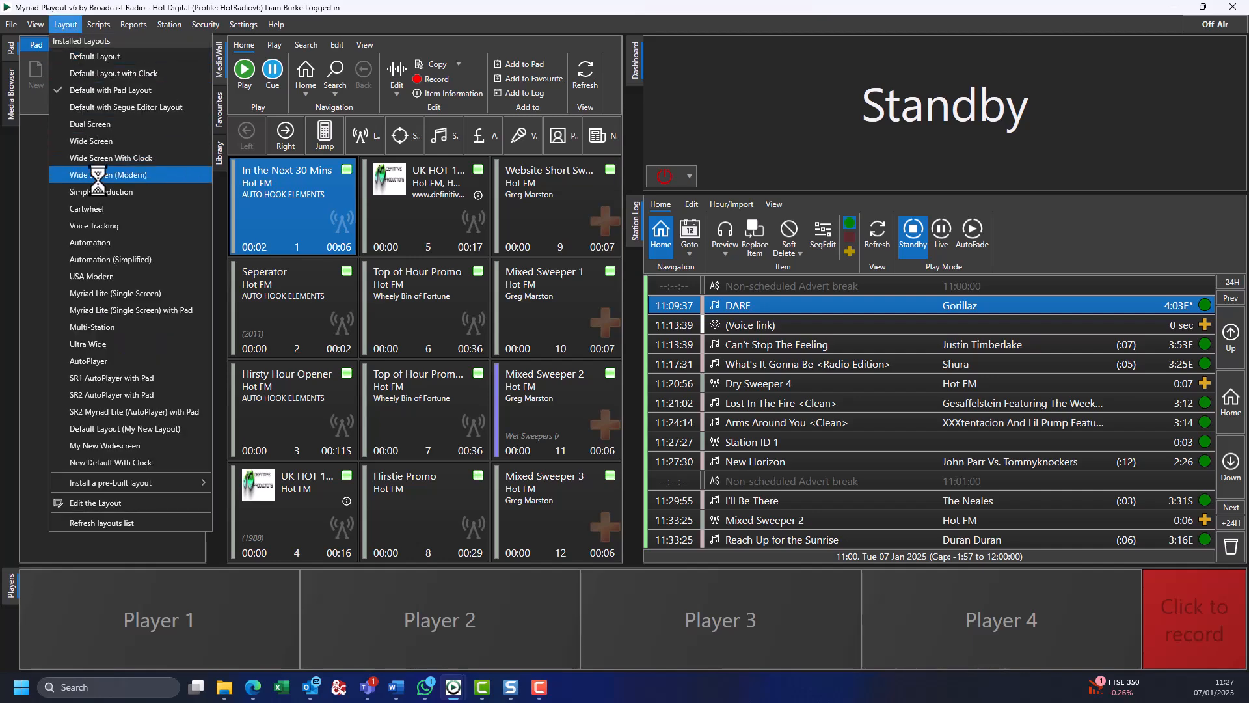
{"action": "left_click", "coordinate": [96, 174]}
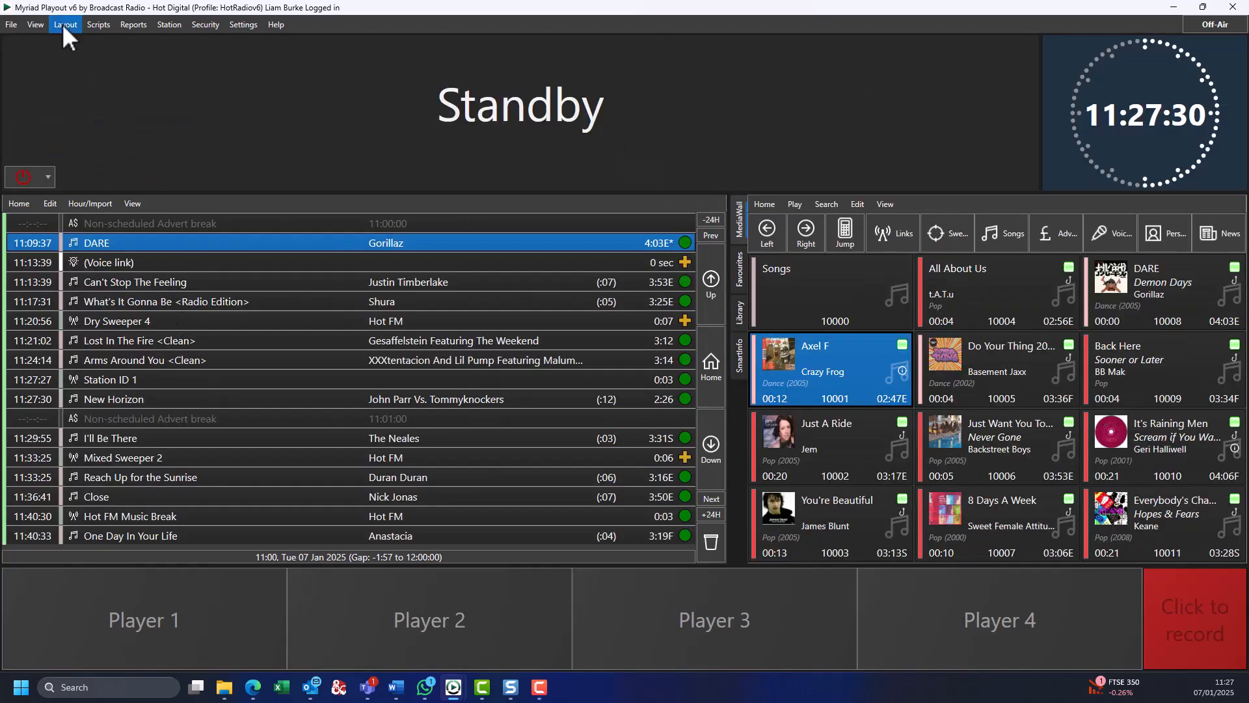
{"action": "left_click", "coordinate": [63, 25]}
{"action": "left_click", "coordinate": [109, 240]}
{"action": "left_click", "coordinate": [66, 25]}
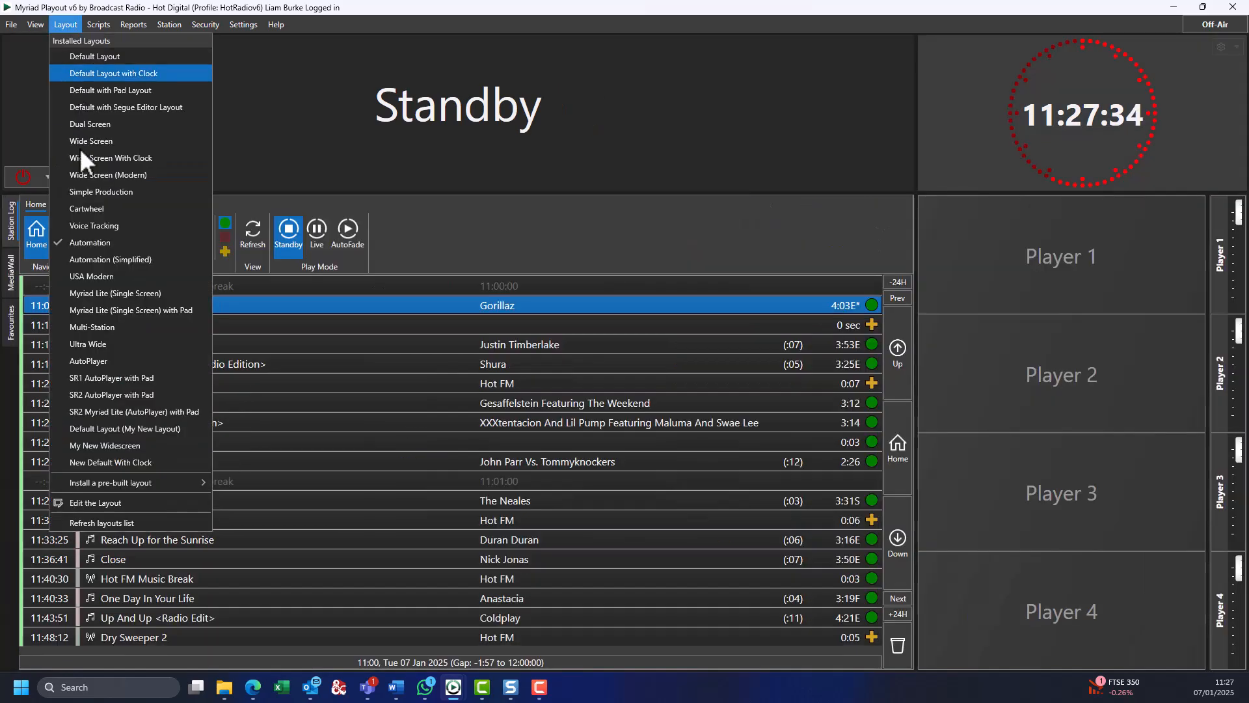
{"action": "left_click", "coordinate": [120, 349]}
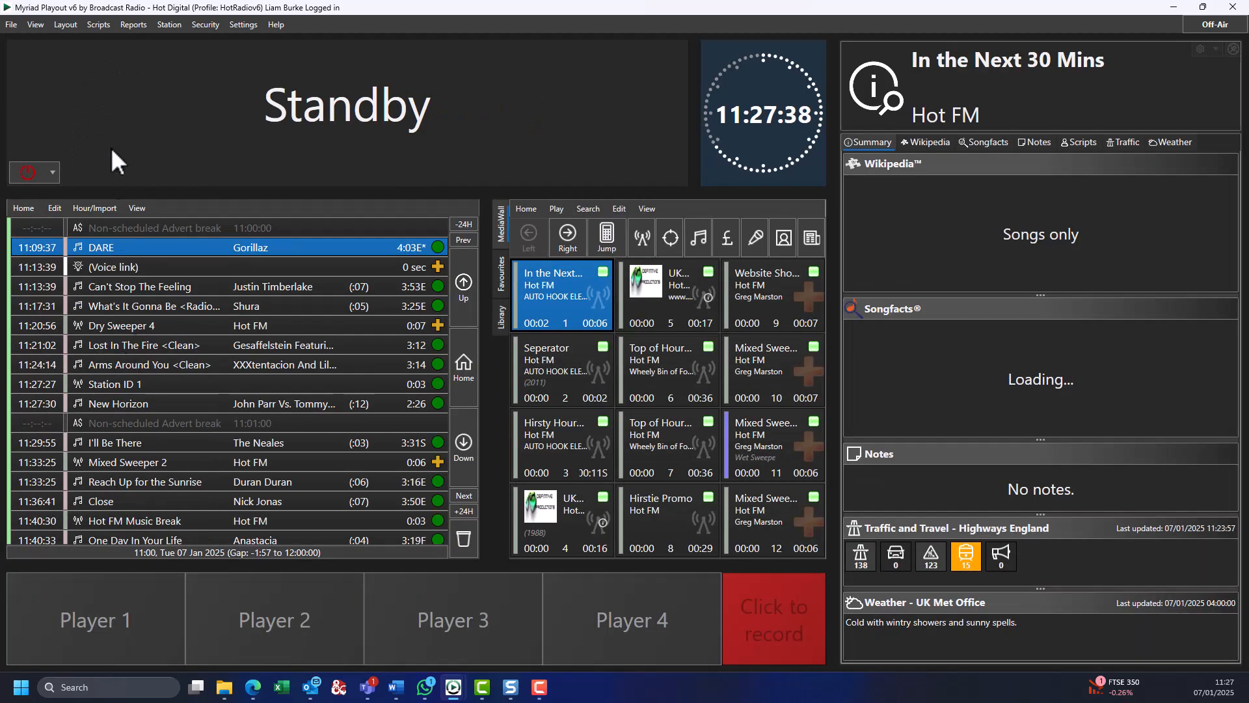
{"action": "left_click", "coordinate": [65, 25]}
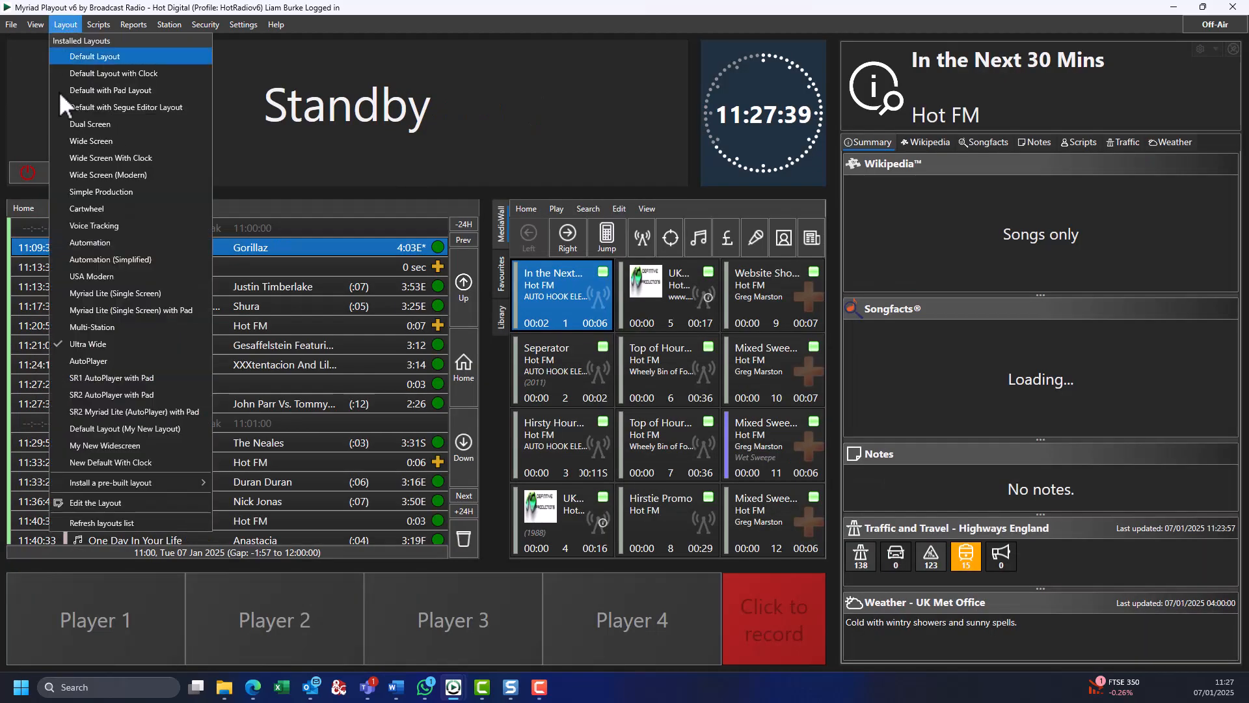
{"action": "left_click", "coordinate": [127, 427]}
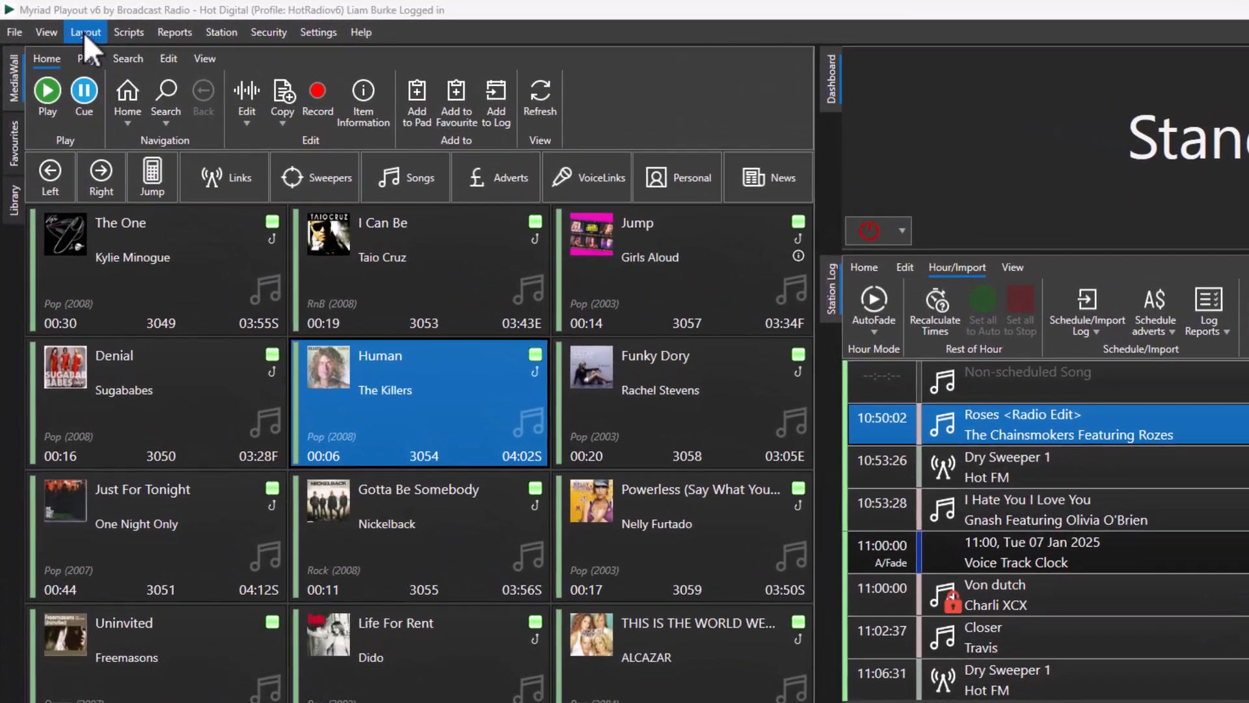
- Open the Default Layout in the layout editor and move the editor window clear of the Dashboard area
{"action": "left_click", "coordinate": [65, 24]}
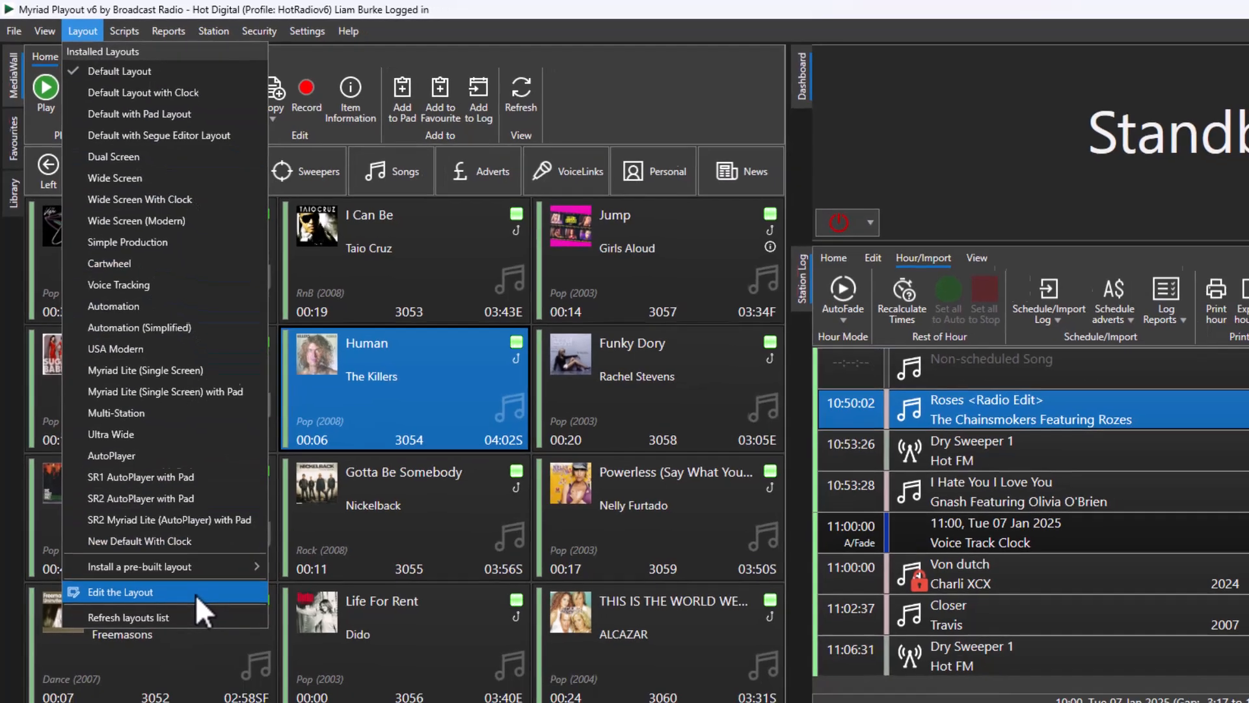
{"action": "left_click", "coordinate": [203, 616]}
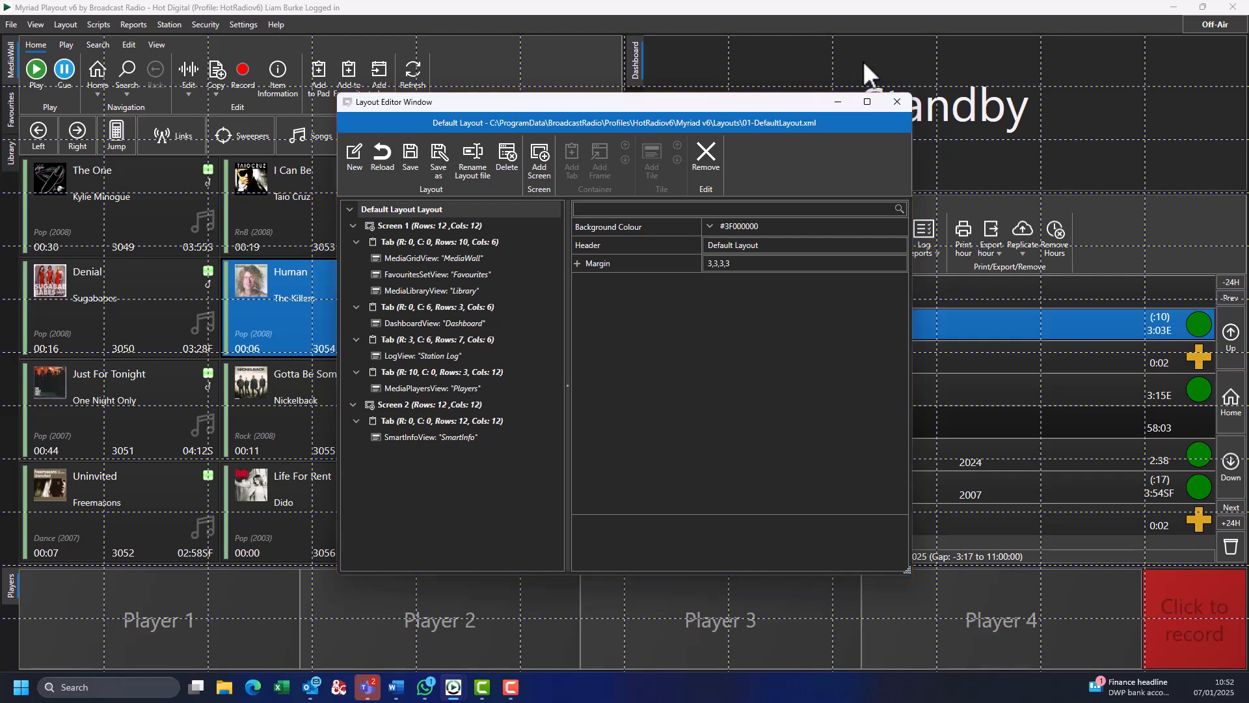
{"action": "left_click", "coordinate": [837, 101]}
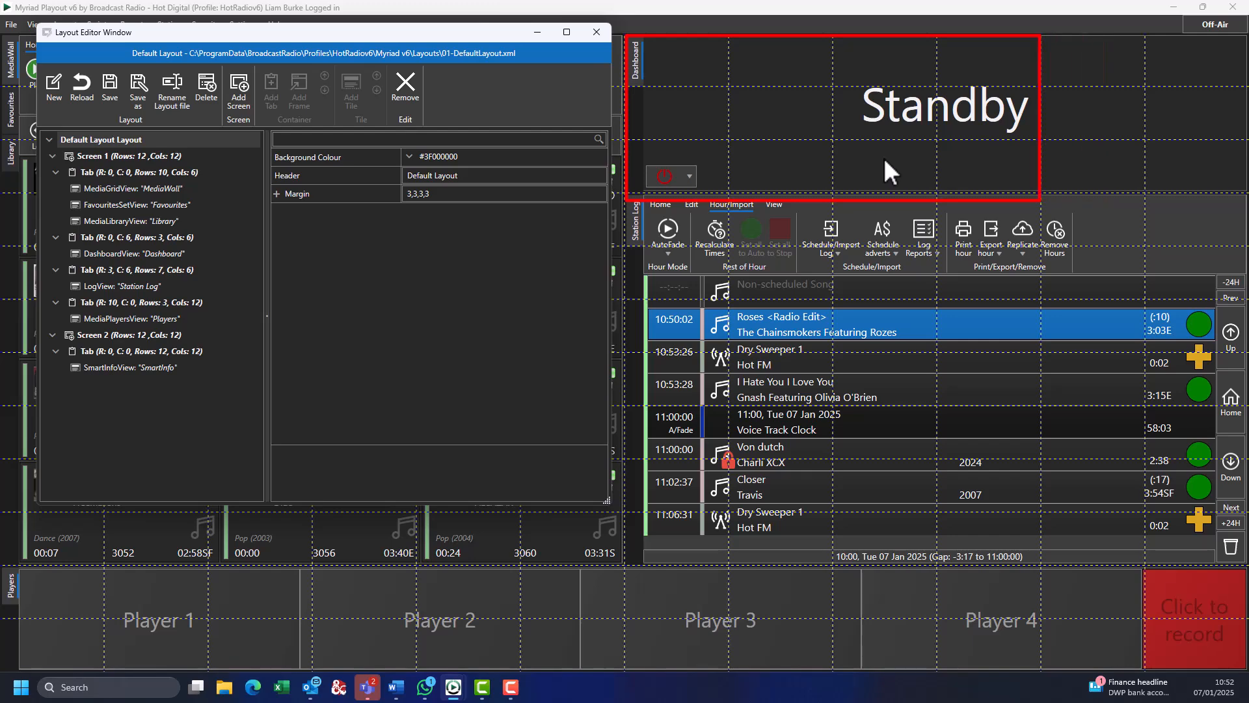
- Set the column span of the tab container holding the Dashboard on Screen 1 to 4
{"action": "left_click", "coordinate": [138, 252]}
{"action": "left_click", "coordinate": [143, 240]}
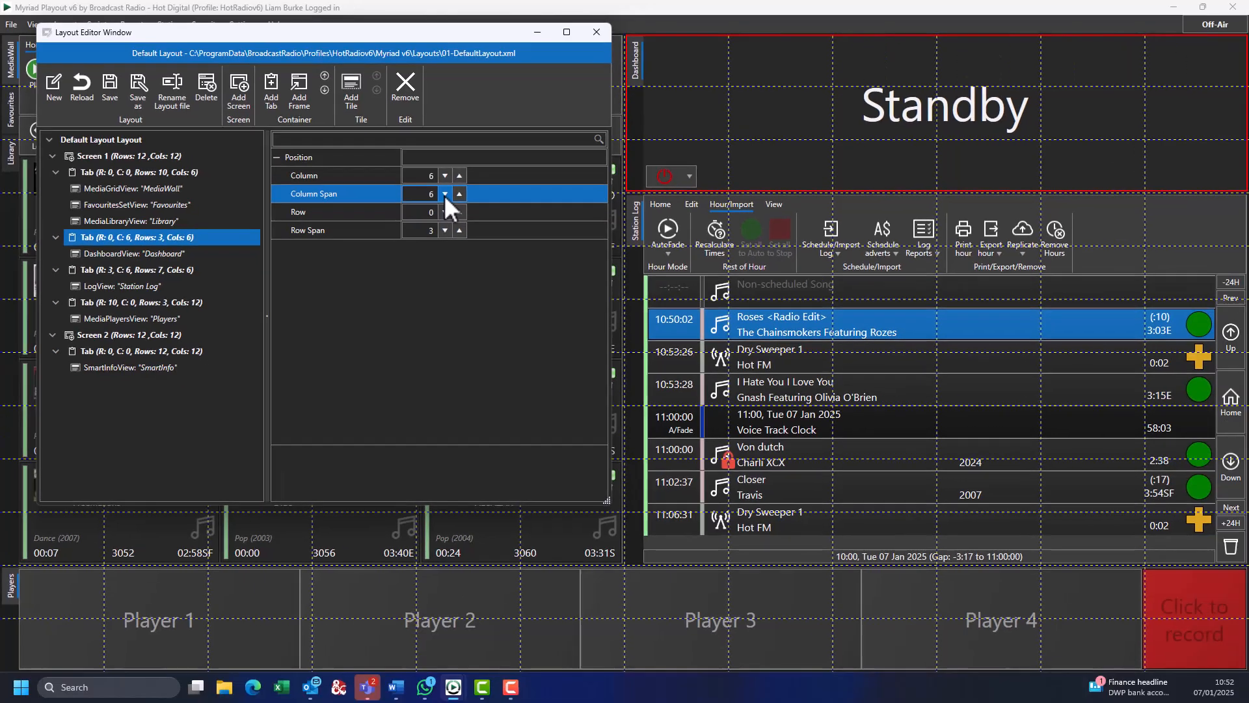
{"action": "left_click", "coordinate": [445, 194]}
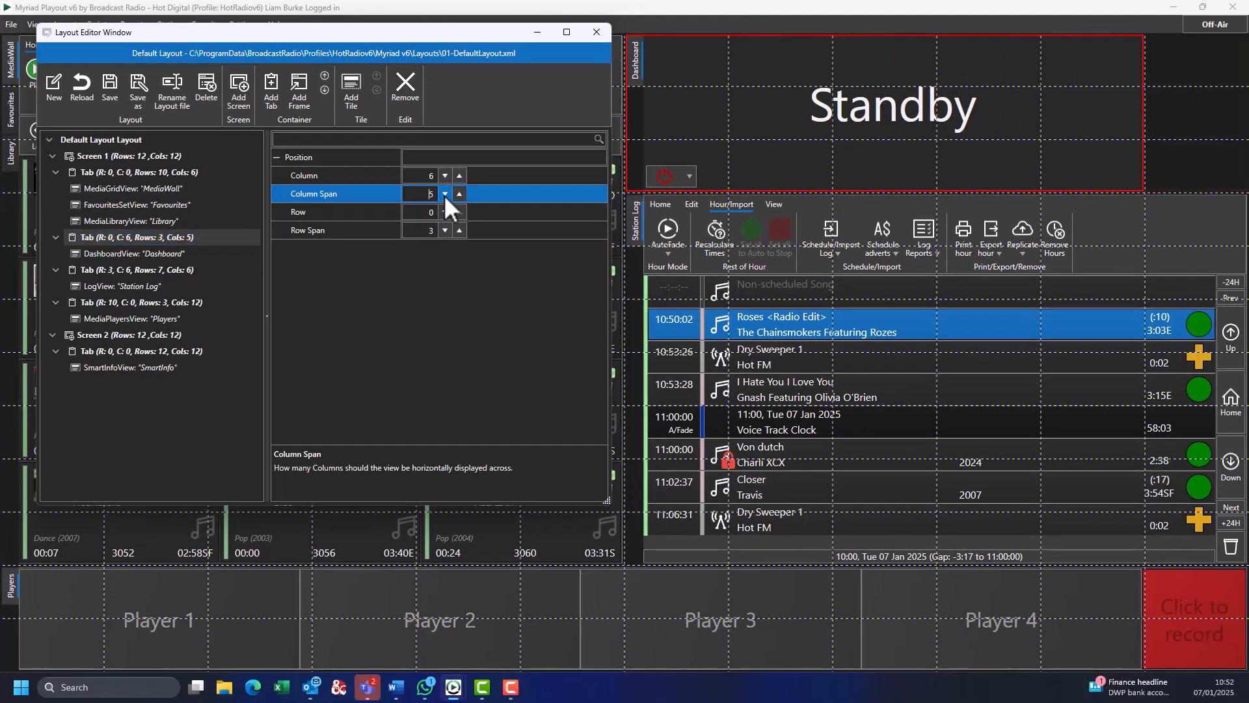
{"action": "left_click", "coordinate": [445, 193]}
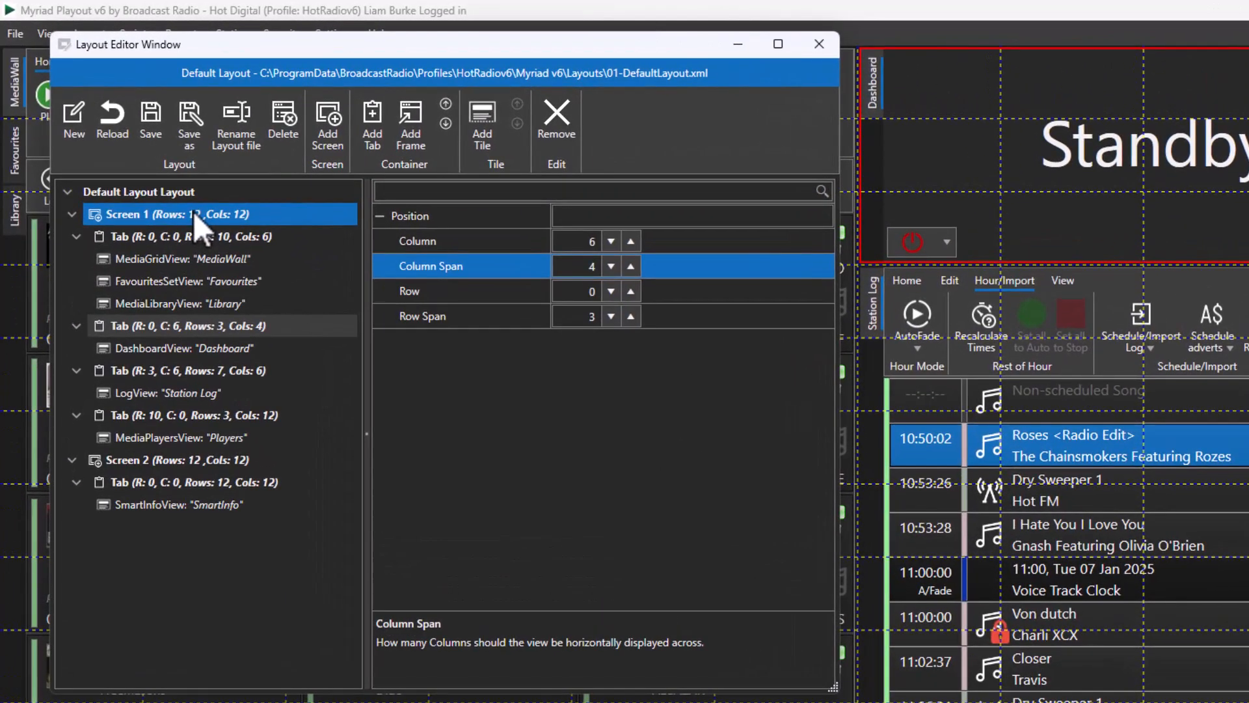
- Add a frame with a Clock tile to Screen 1 and move the editor window so it does not cover the clock
{"action": "left_click", "coordinate": [413, 109]}
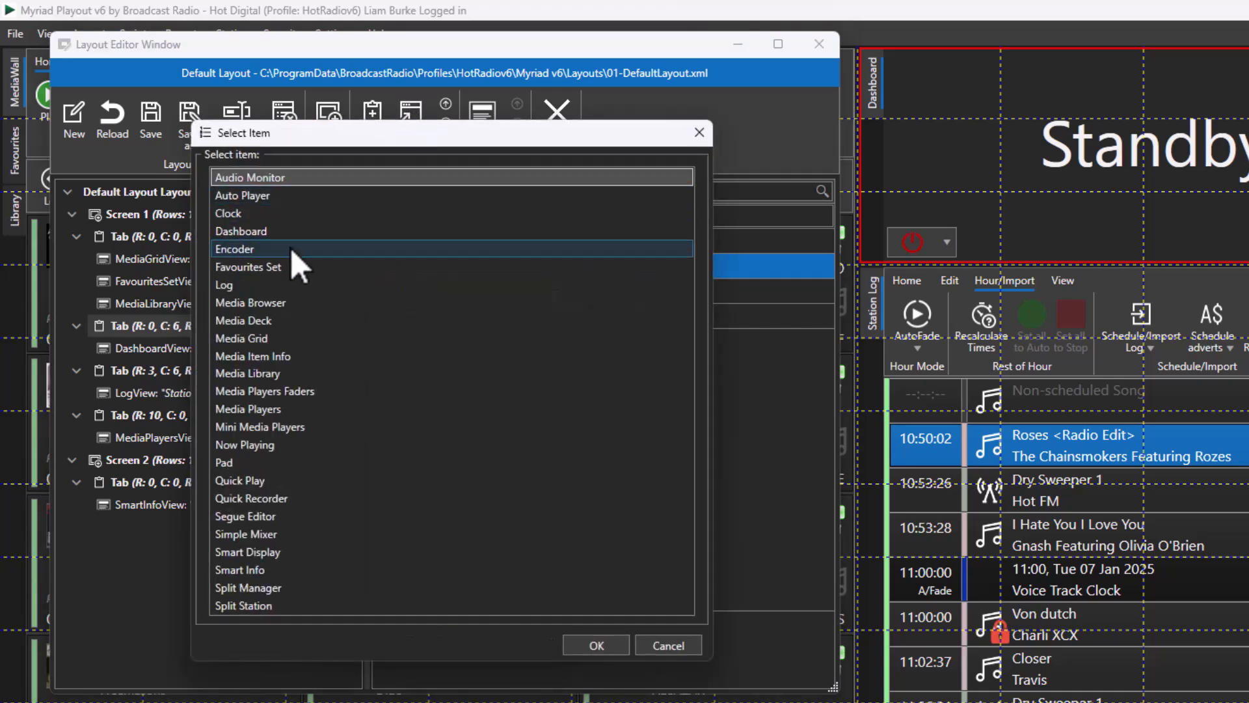
{"action": "left_click", "coordinate": [268, 213]}
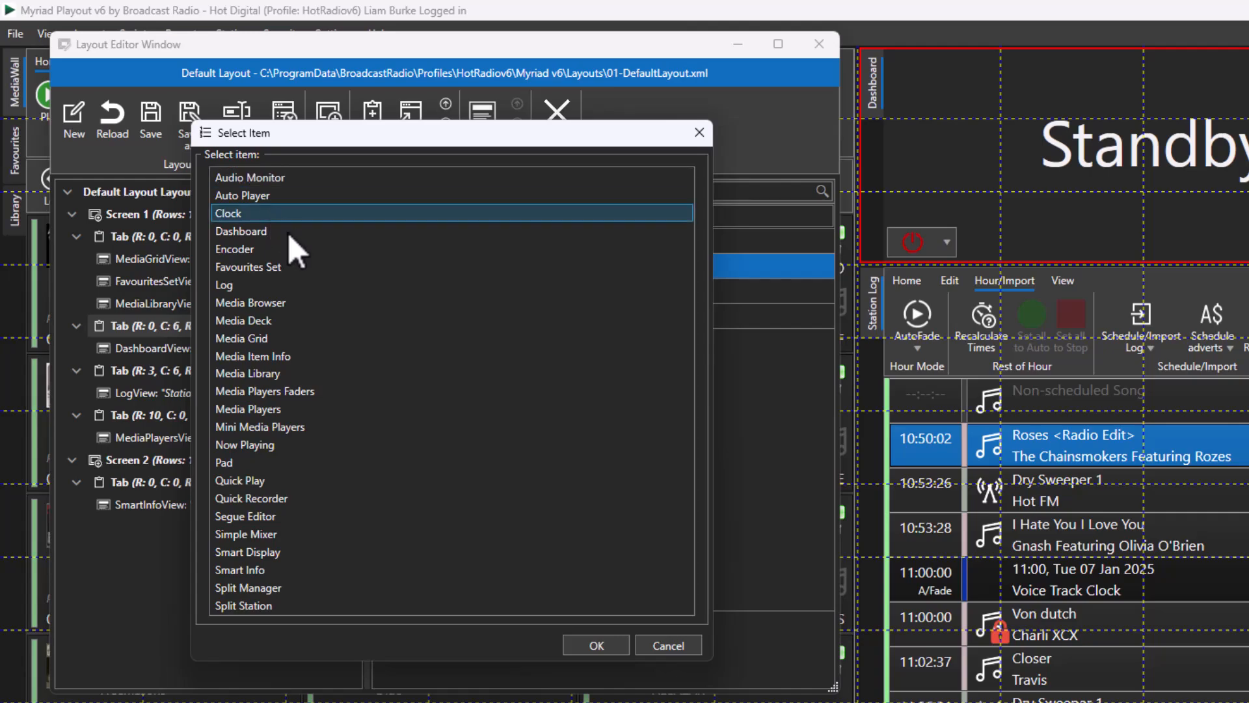
{"action": "left_click", "coordinate": [610, 647]}
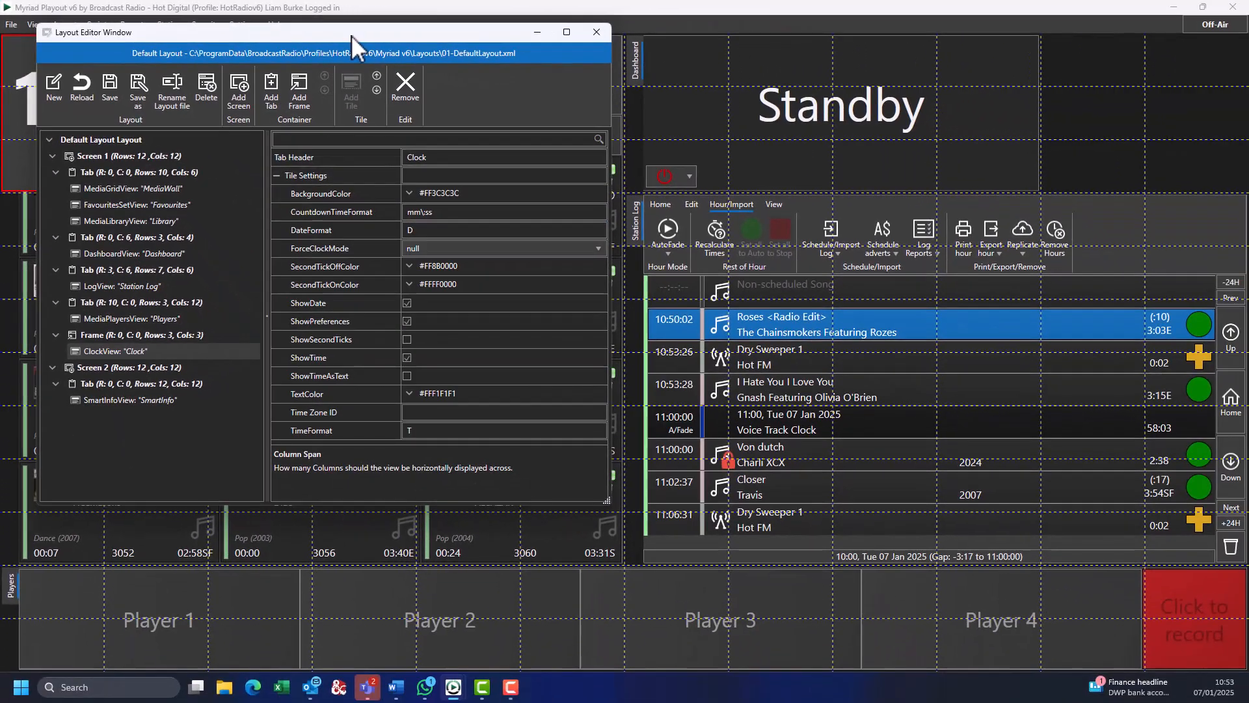
{"action": "mouse_move", "coordinate": [352, 35]}
{"action": "left_mouse_down"}
{"action": "mouse_move", "coordinate": [462, 103]}
{"action": "mouse_move", "coordinate": [542, 202]}
{"action": "mouse_move", "coordinate": [664, 219]}
{"action": "left_mouse_up"}
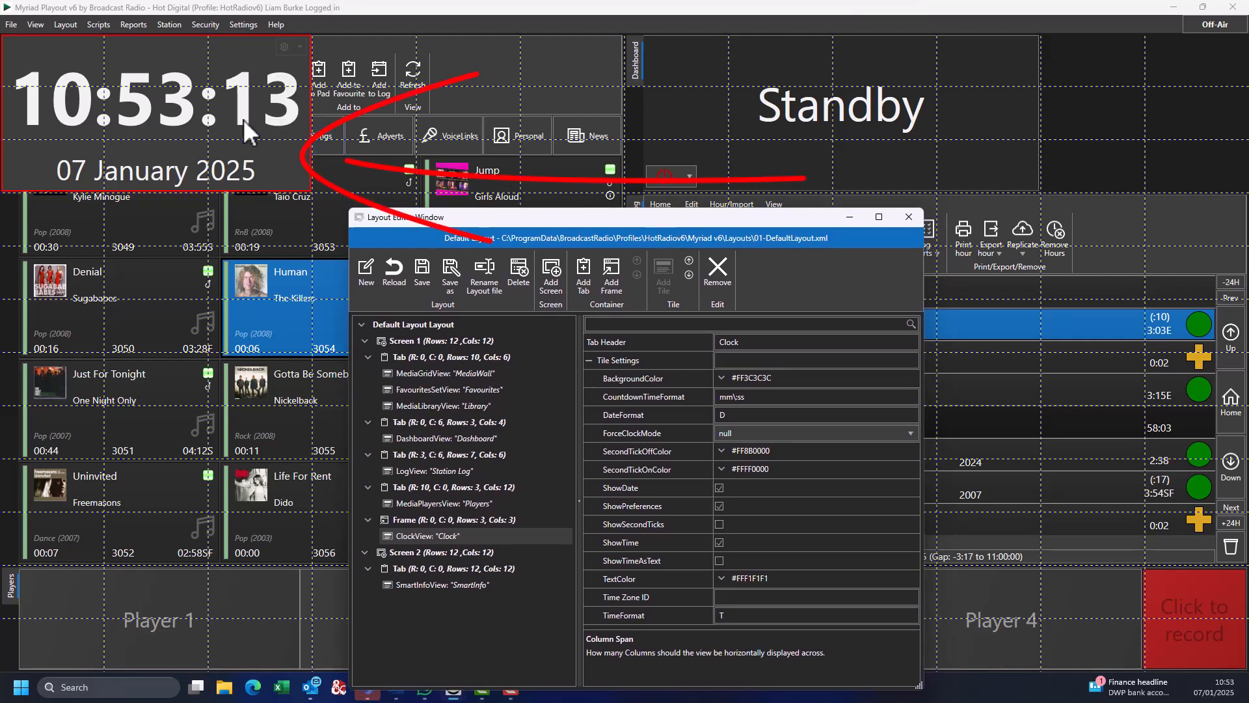
- Position the clock frame beside the Dashboard by setting its column to 10 and its column span to 2
{"action": "left_click", "coordinate": [428, 519]}
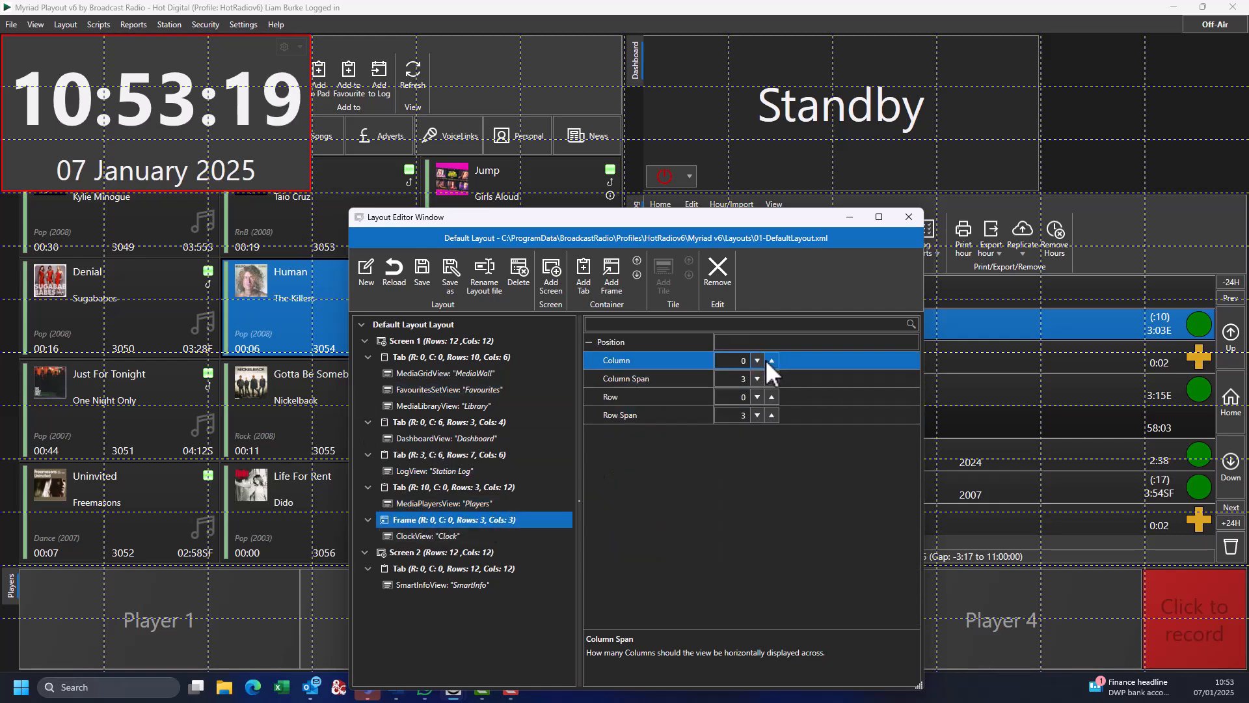
{"action": "left_click", "coordinate": [771, 361]}
{"action": "left_click", "coordinate": [771, 360]}
{"action": "left_click", "coordinate": [772, 360]}
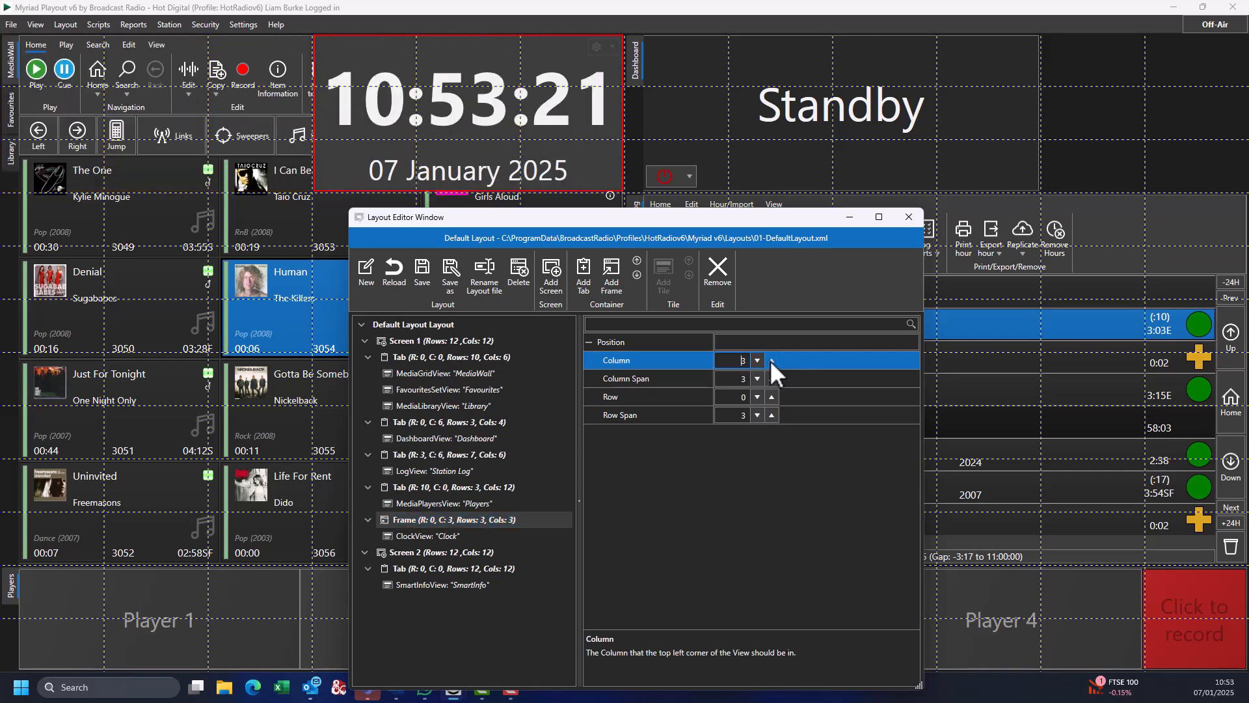
{"action": "left_click", "coordinate": [772, 360]}
{"action": "left_click", "coordinate": [772, 361]}
{"action": "left_click", "coordinate": [771, 360]}
{"action": "left_click", "coordinate": [772, 360]}
{"action": "left_click", "coordinate": [771, 360]}
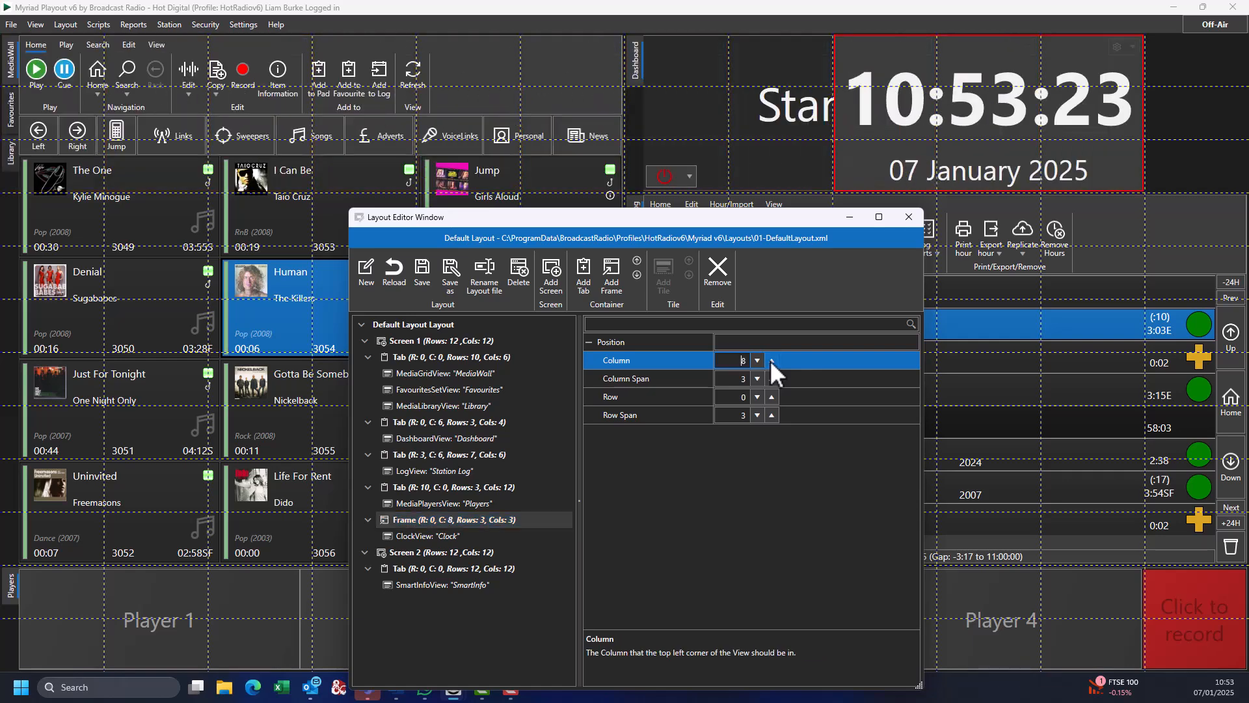
{"action": "left_click", "coordinate": [771, 361]}
{"action": "left_click", "coordinate": [771, 361]}
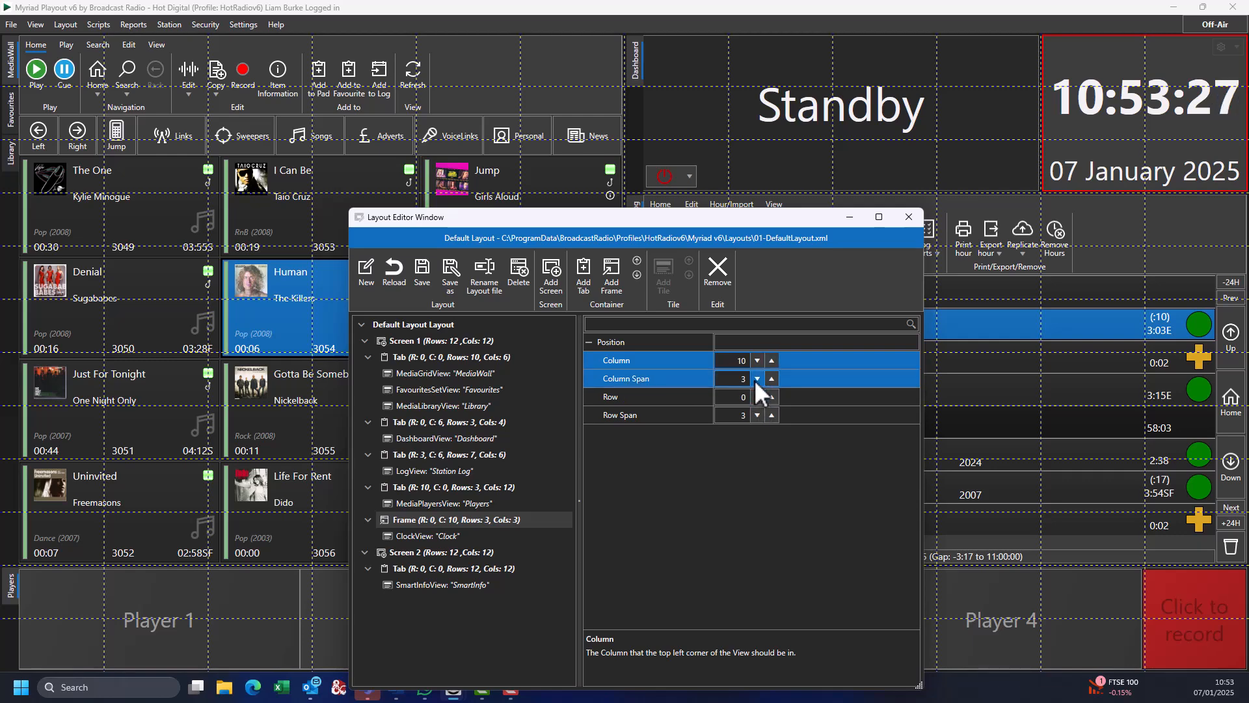
{"action": "left_click", "coordinate": [756, 379]}
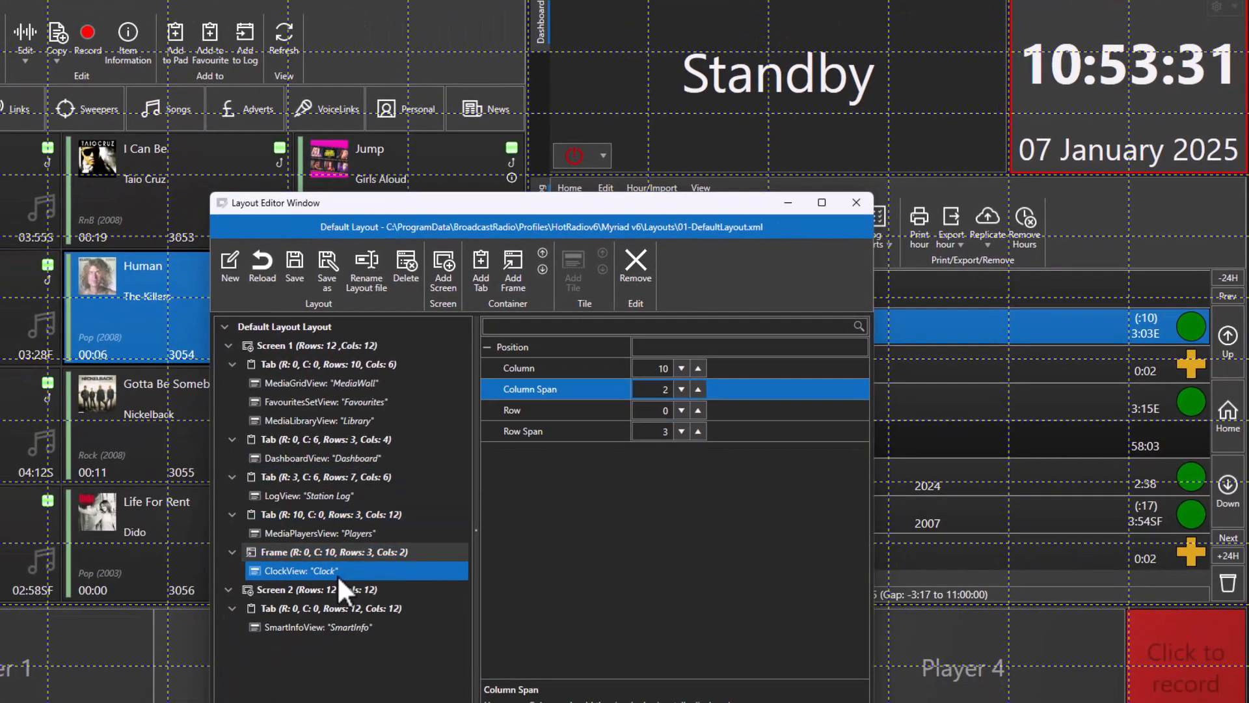
- In the Clock tile's settings, enable ShowSecondTicks and disable ShowDate
{"action": "left_click", "coordinate": [337, 573]}
{"action": "left_click", "coordinate": [733, 458]}
{"action": "left_click", "coordinate": [731, 515]}
{"action": "left_click", "coordinate": [639, 558]}
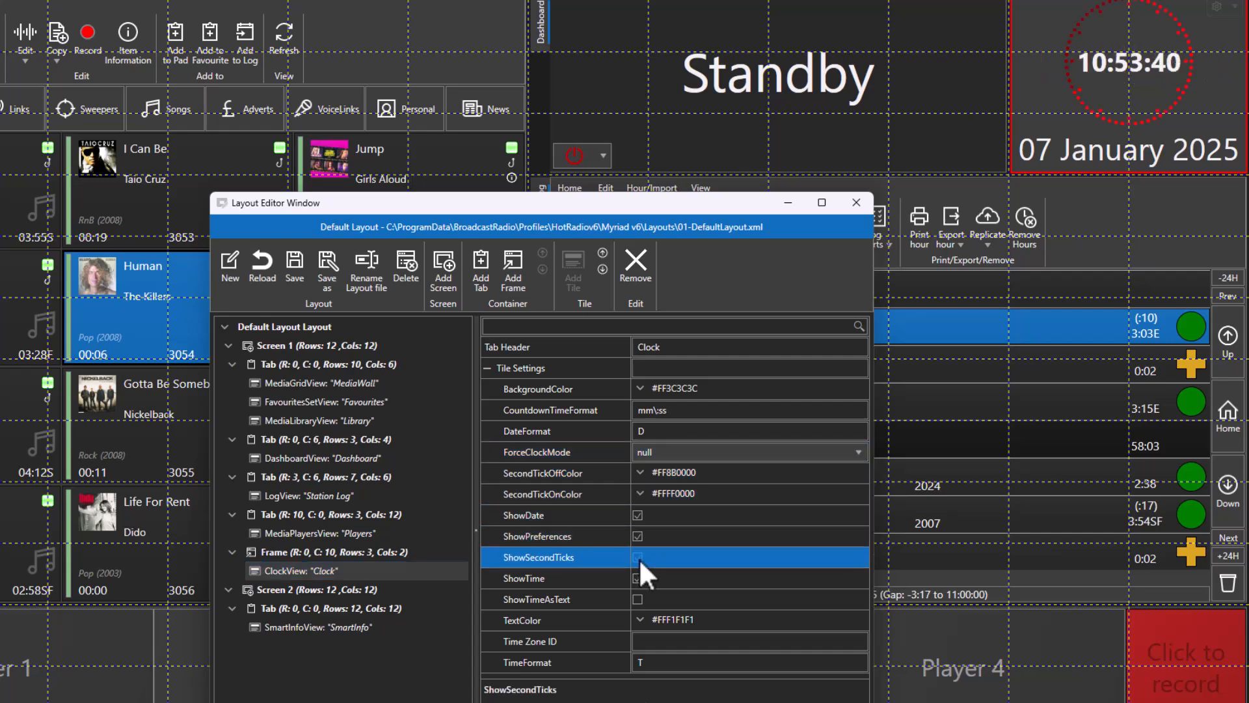
{"action": "left_click", "coordinate": [639, 516]}
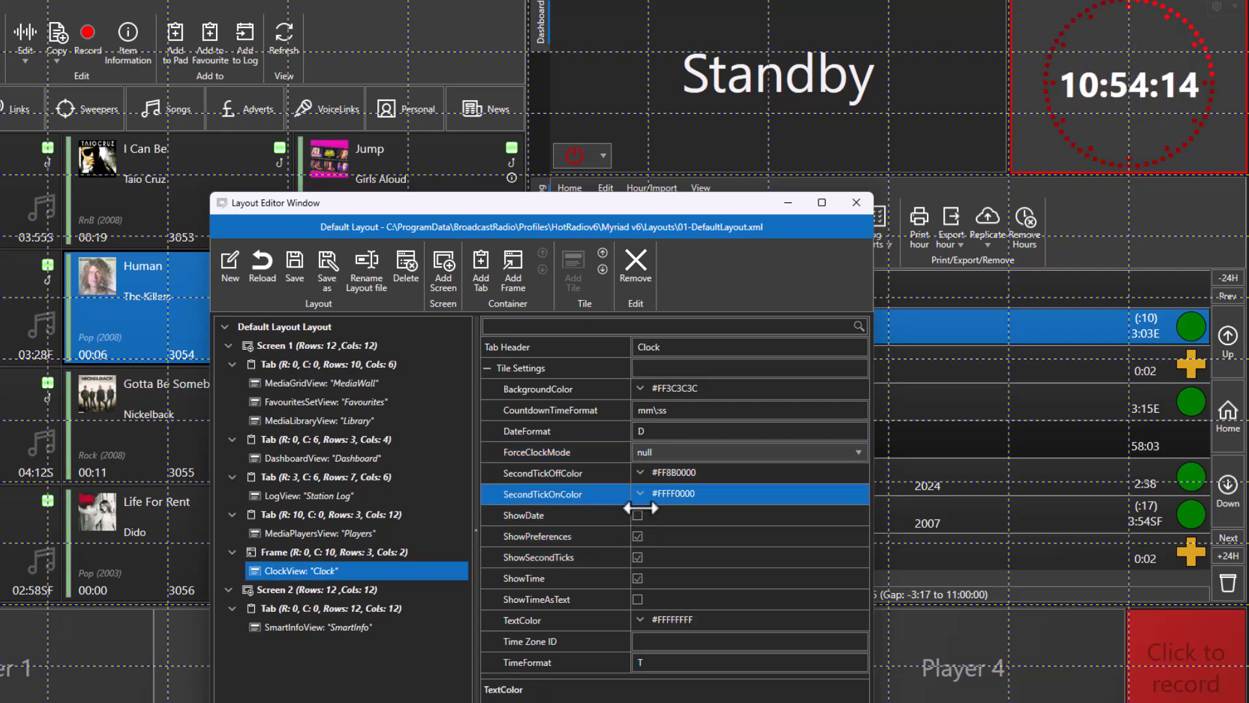
- Set the Clock tile's SecondTickOnColor to white (#FFFFFFFF) and its SecondTickOffColor to grey (#FF626262)
{"action": "left_click", "coordinate": [792, 562]}
{"action": "left_click", "coordinate": [772, 495]}
{"action": "left_click", "coordinate": [770, 494]}
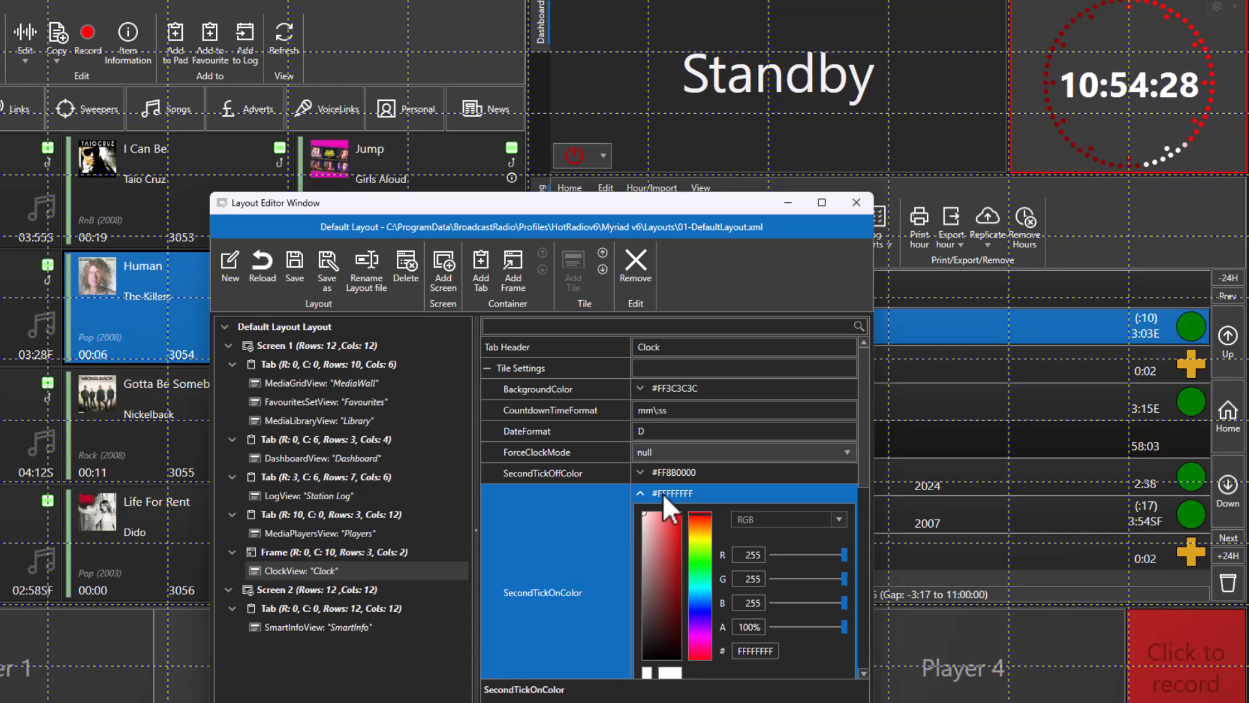
{"action": "left_click", "coordinate": [640, 493]}
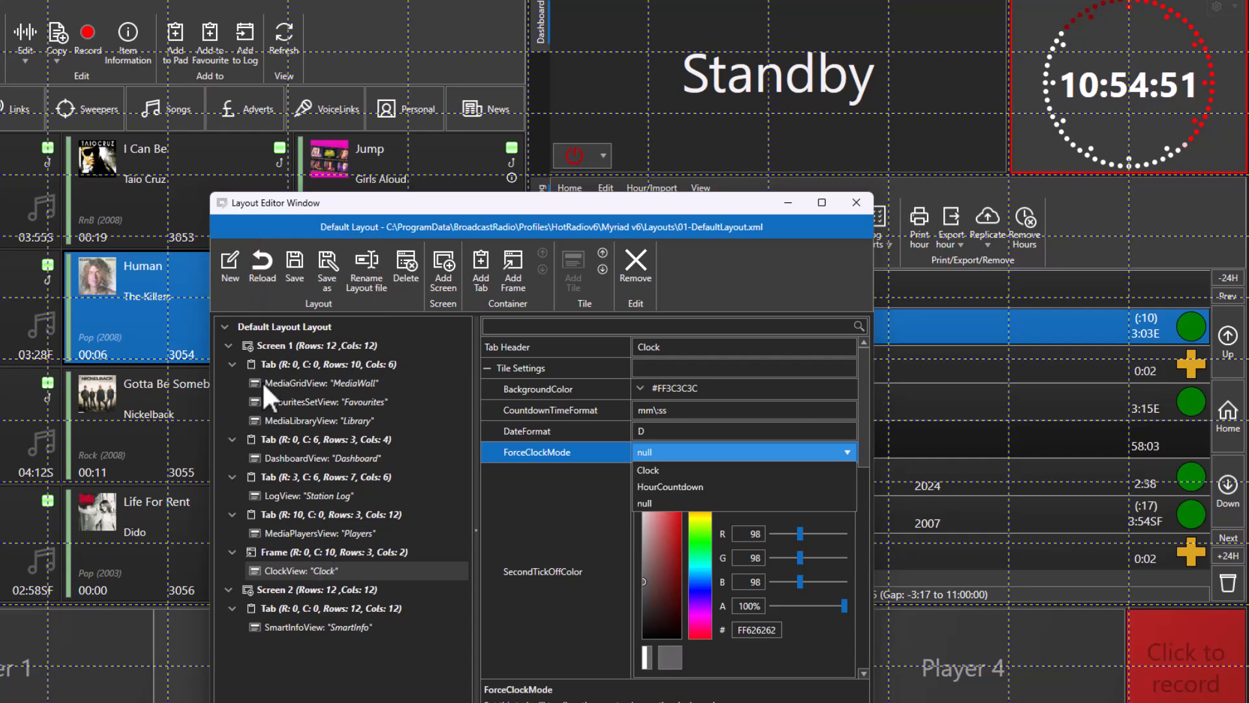
- Save the edited layout as a new layout file named "My New Layout"
{"action": "left_click", "coordinate": [323, 263]}
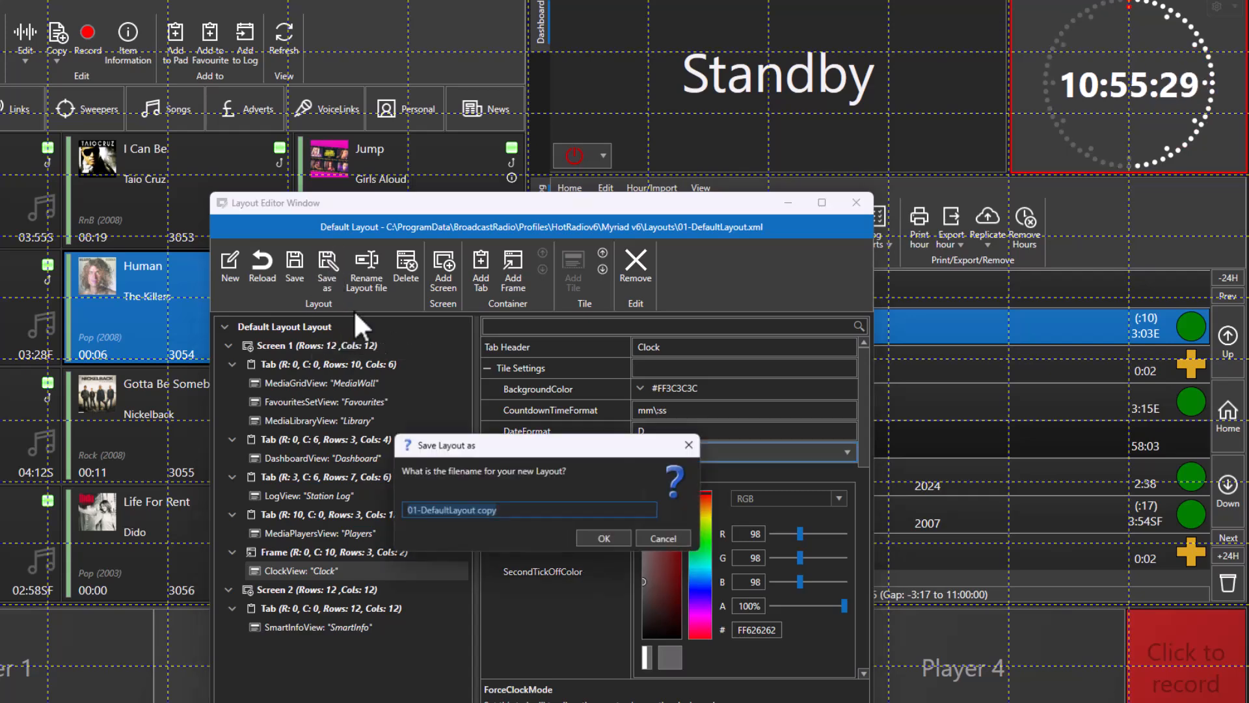
{"action": "type", "text": "My New Layout"}
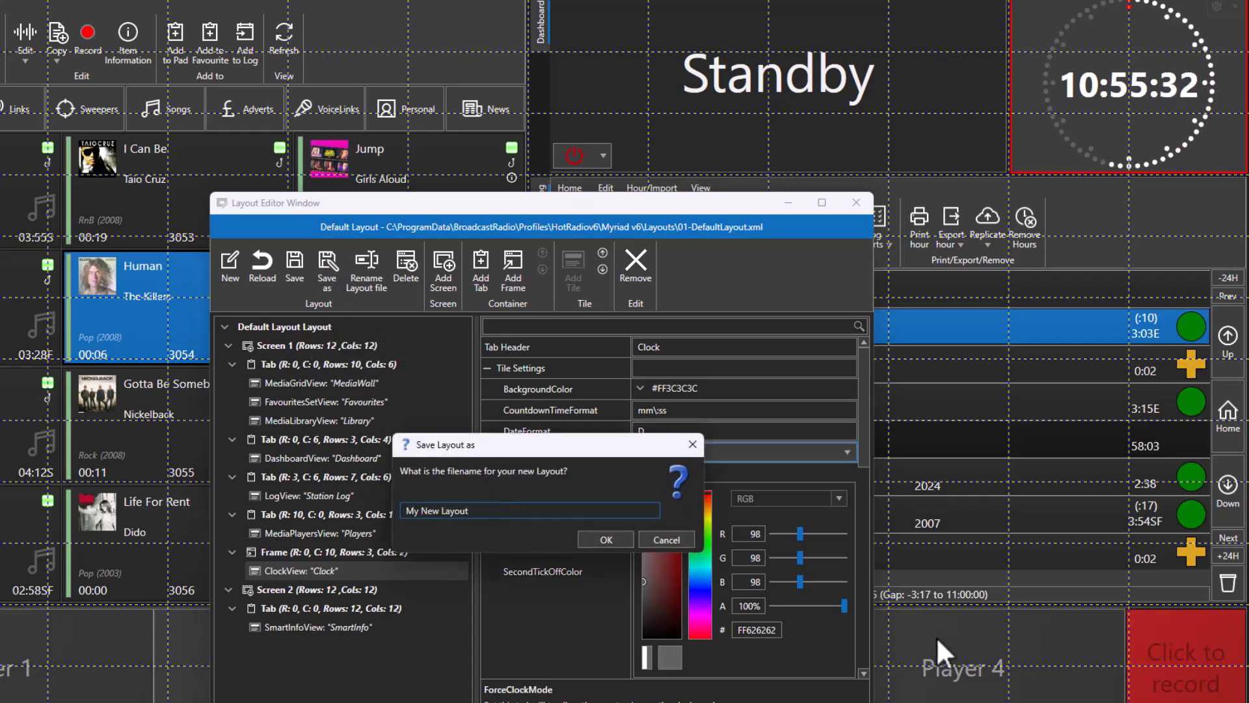
{"action": "left_click", "coordinate": [603, 539]}
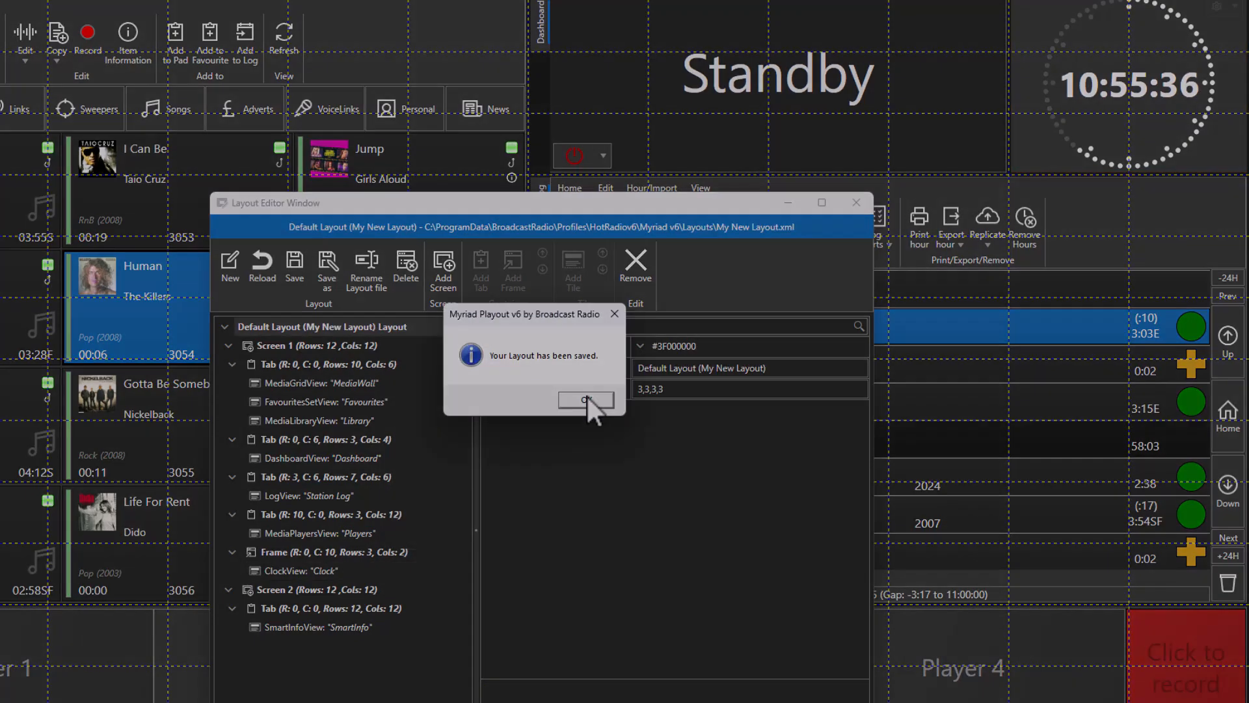
{"action": "left_click", "coordinate": [587, 399]}
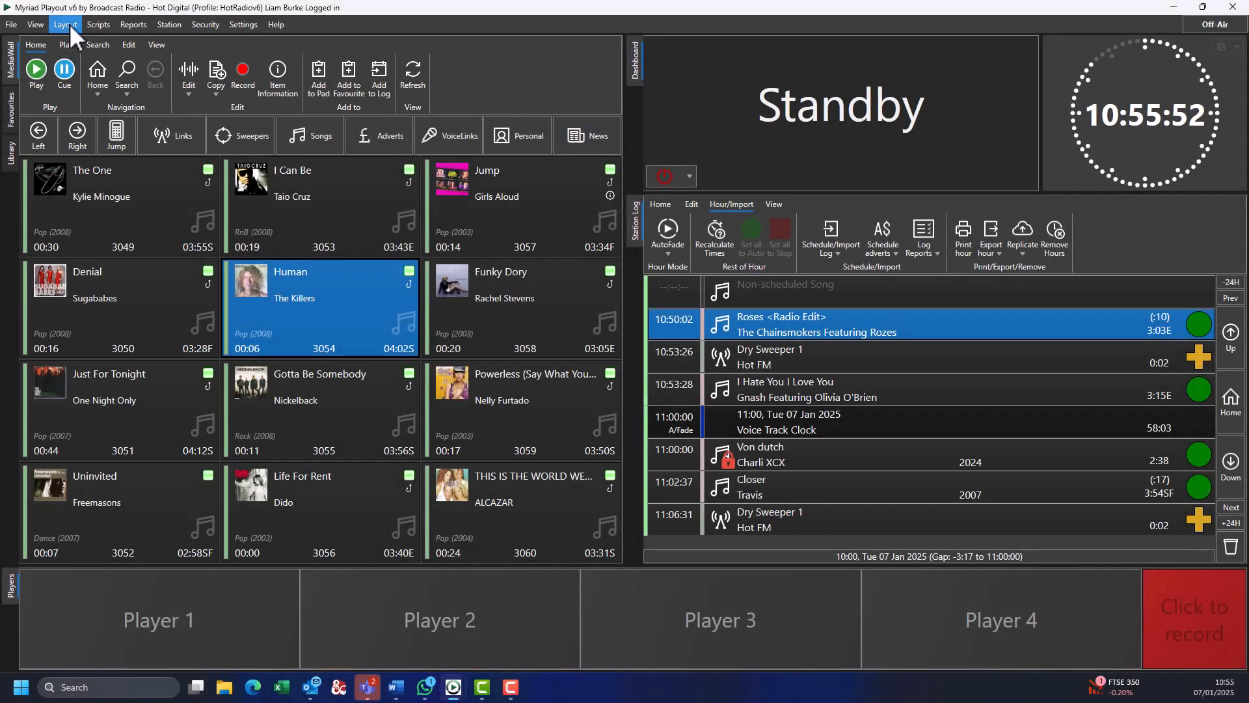
- Switch to the Wide Screen layout and open it in the layout editor
{"action": "left_click", "coordinate": [69, 25]}
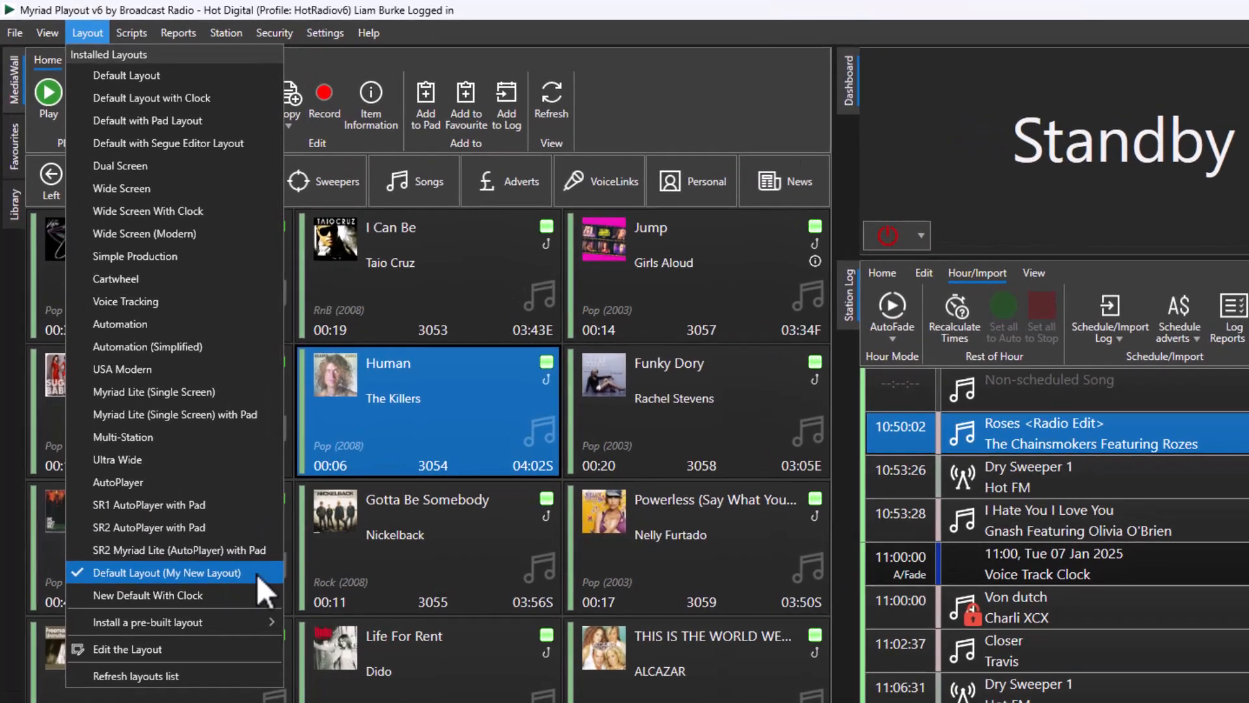
{"action": "left_click", "coordinate": [208, 70]}
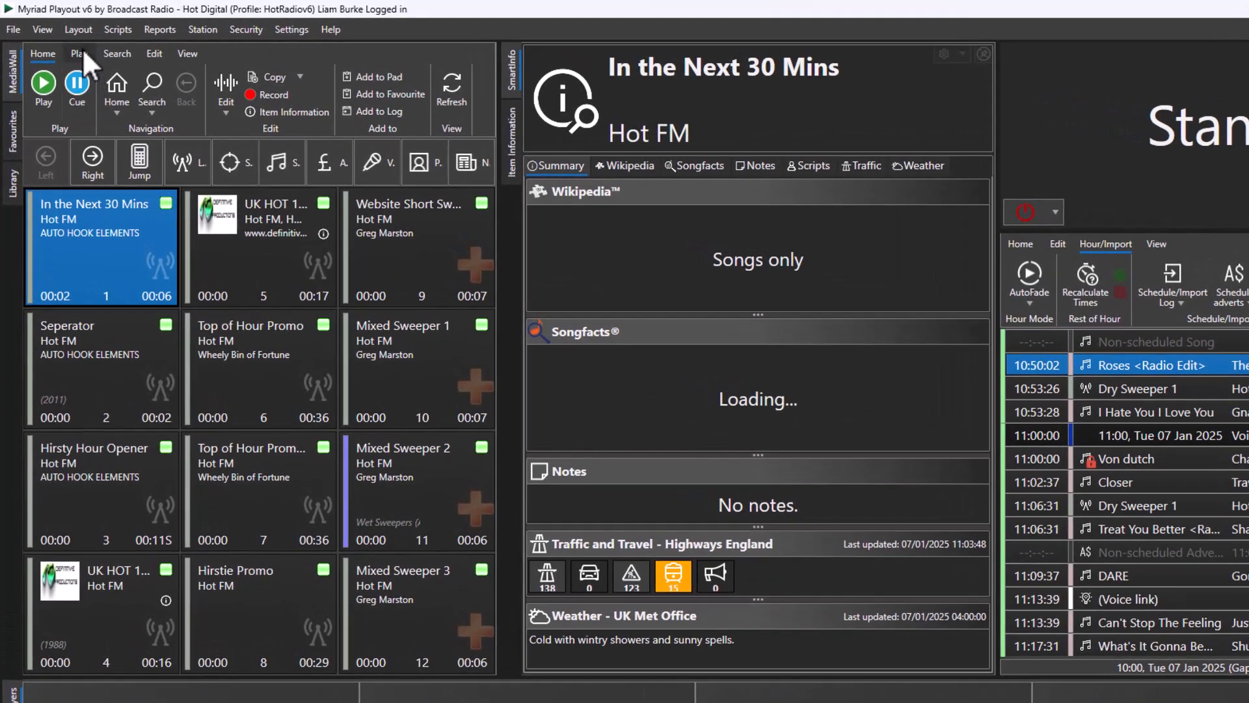
{"action": "left_click", "coordinate": [73, 30]}
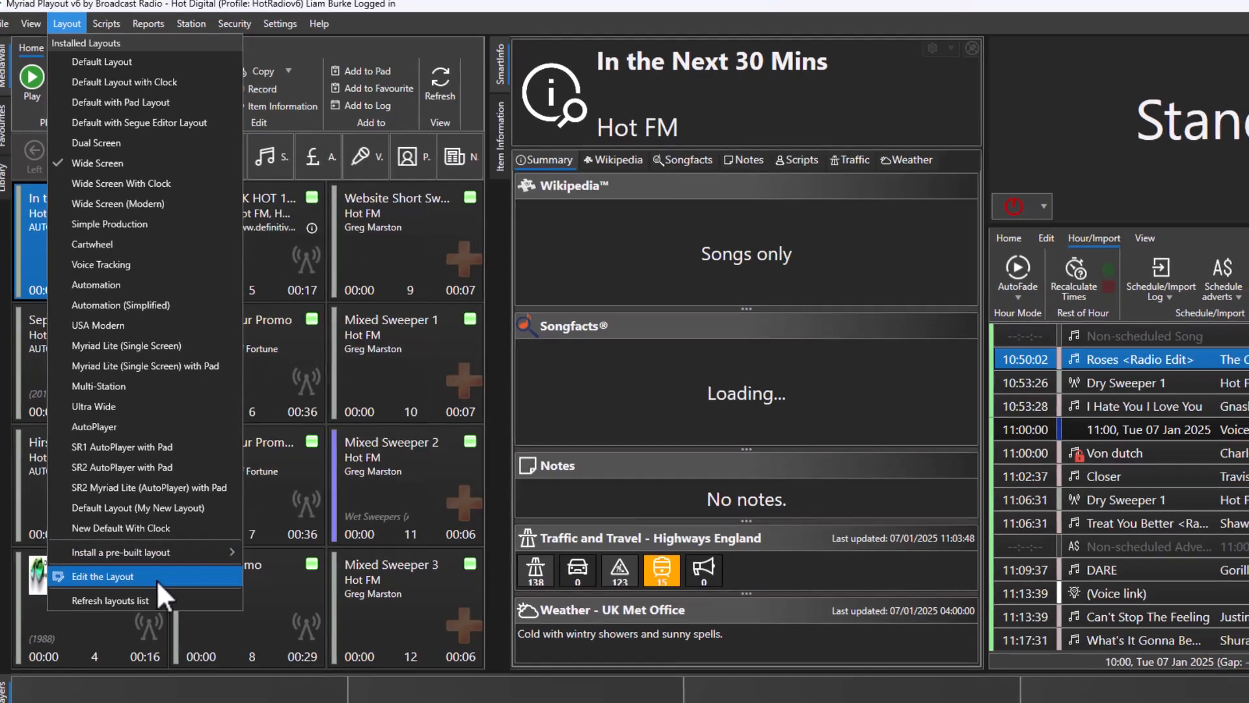
{"action": "left_click", "coordinate": [166, 583]}
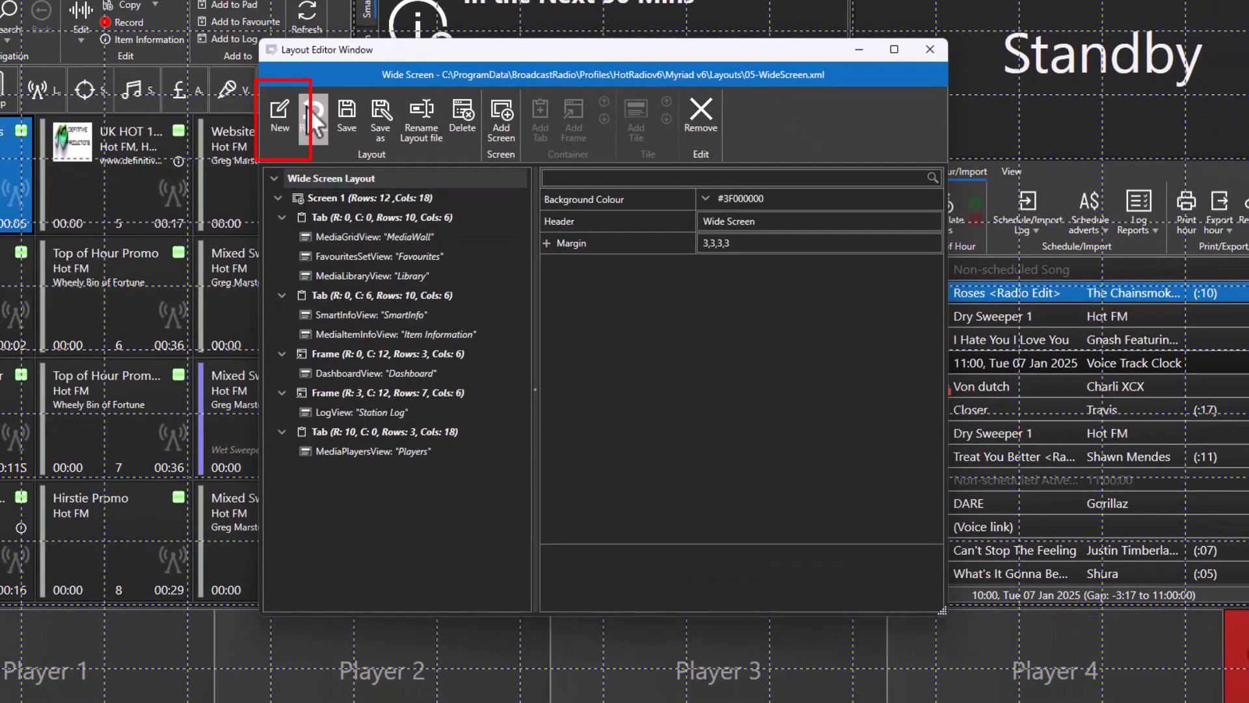
- Create a new layout with the filename and header "My New Widescreen", and set its Screen 1 to 14 columns
{"action": "left_click", "coordinate": [287, 111]}
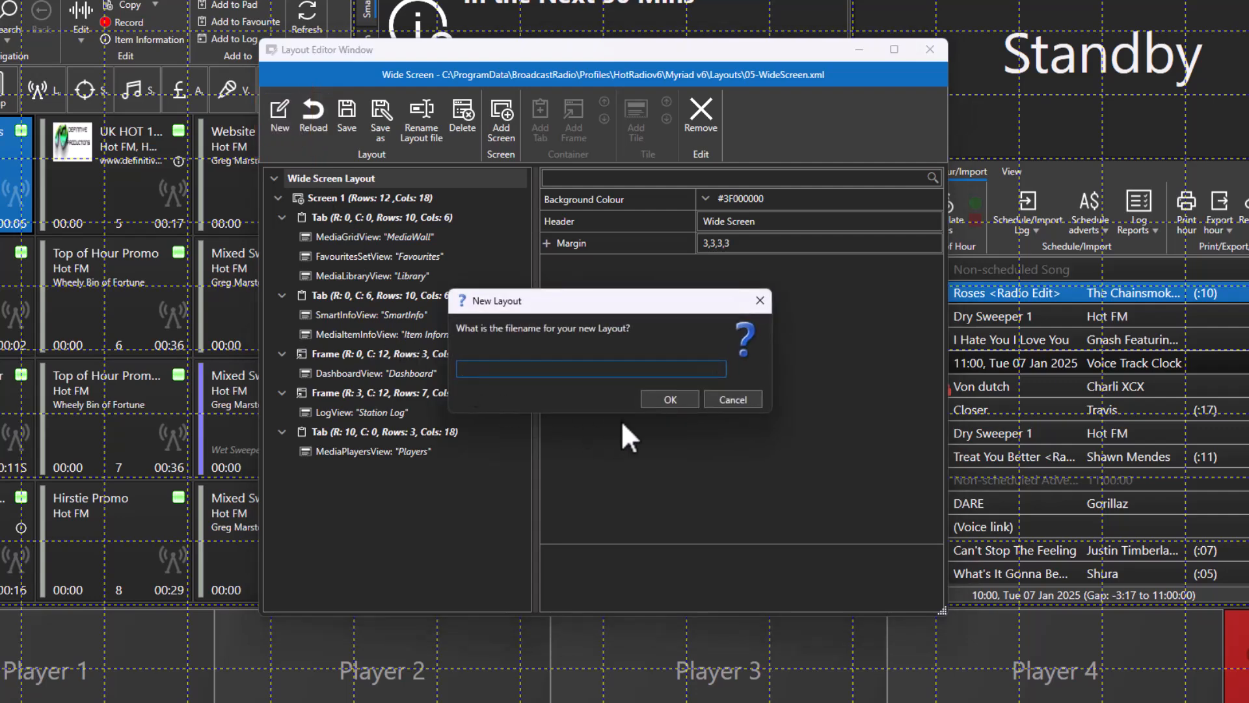
{"action": "type", "text": "My New Widescreen"}
{"action": "key", "text": "Return"}
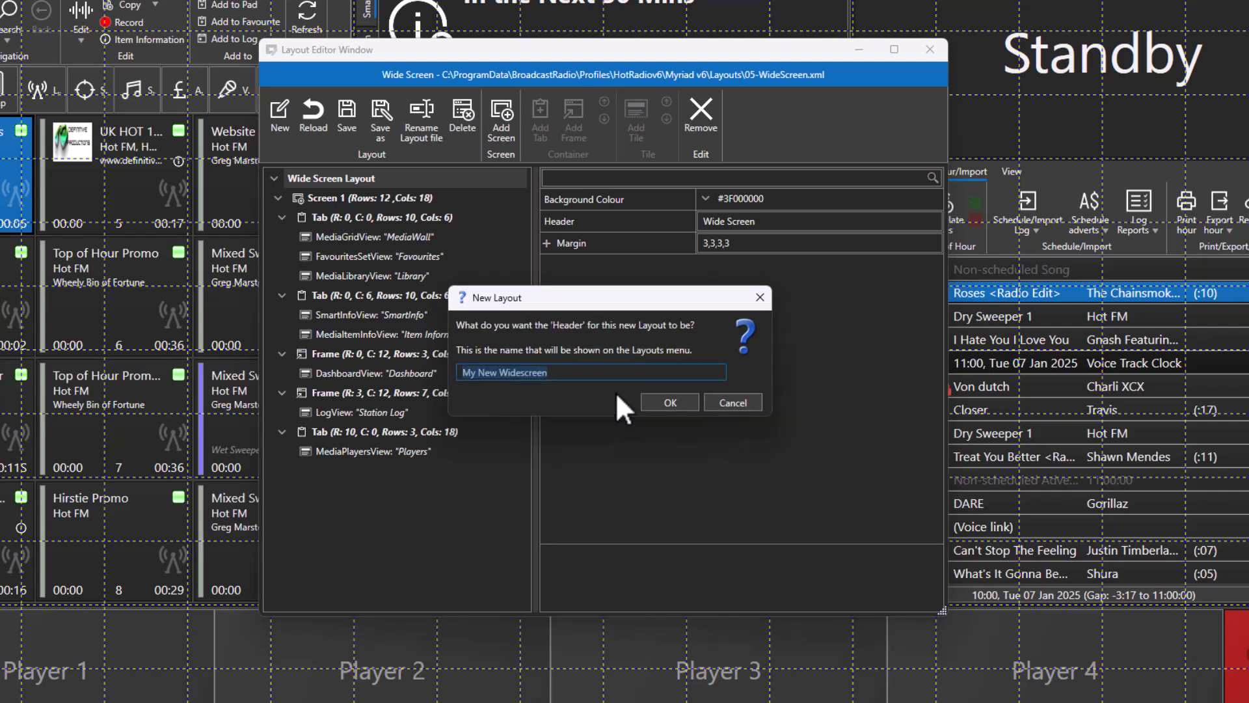
{"action": "left_click", "coordinate": [670, 403]}
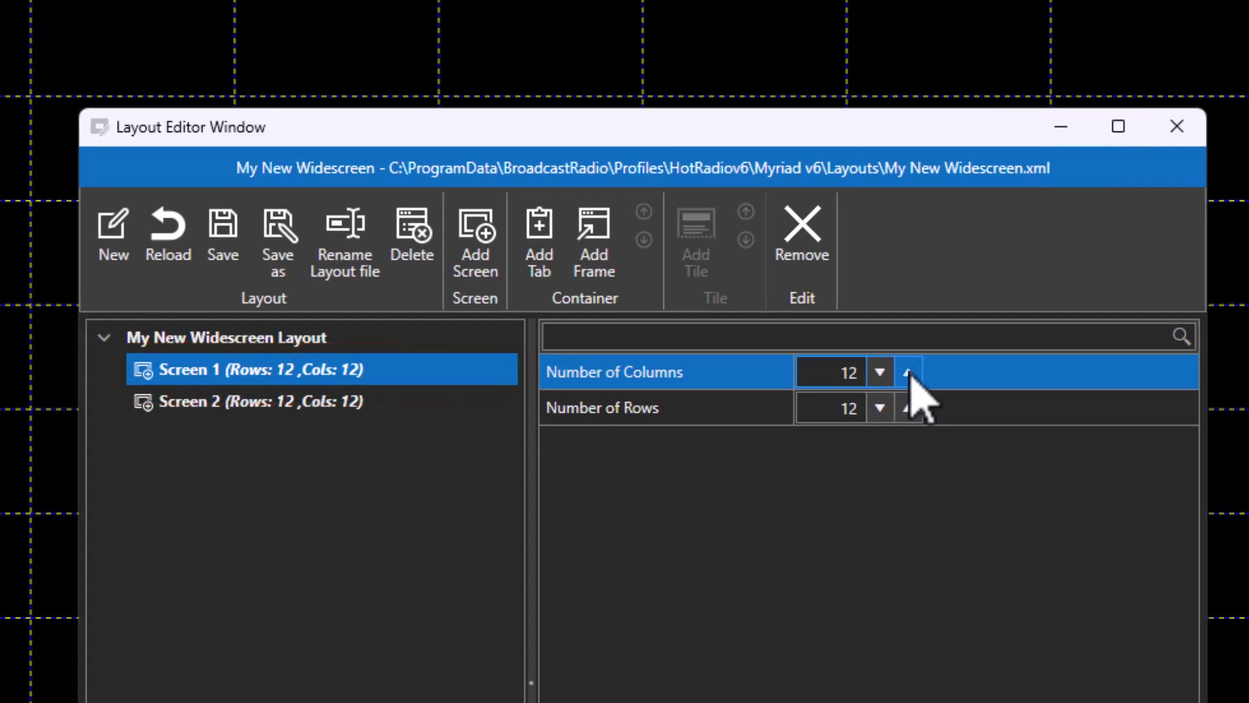
{"action": "left_click", "coordinate": [908, 372]}
{"action": "left_click", "coordinate": [908, 372]}
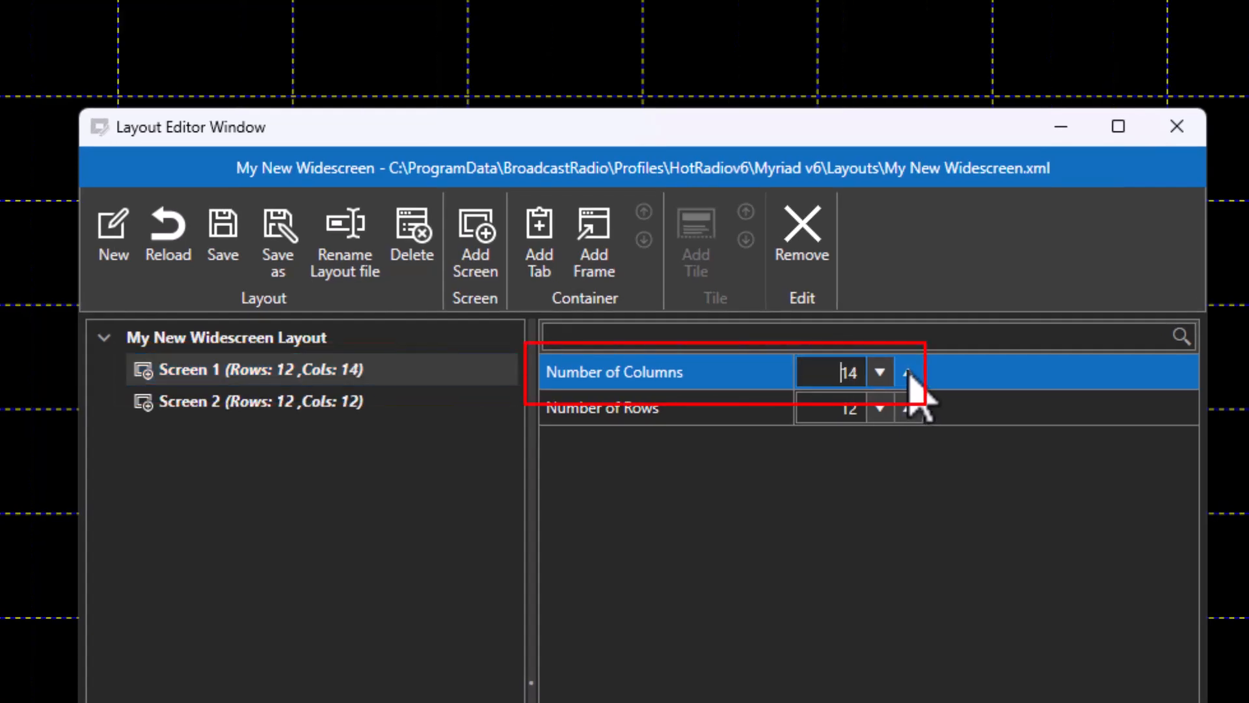
- Add a tab container holding a Media Grid tile to Screen 1
{"action": "left_click", "coordinate": [162, 368]}
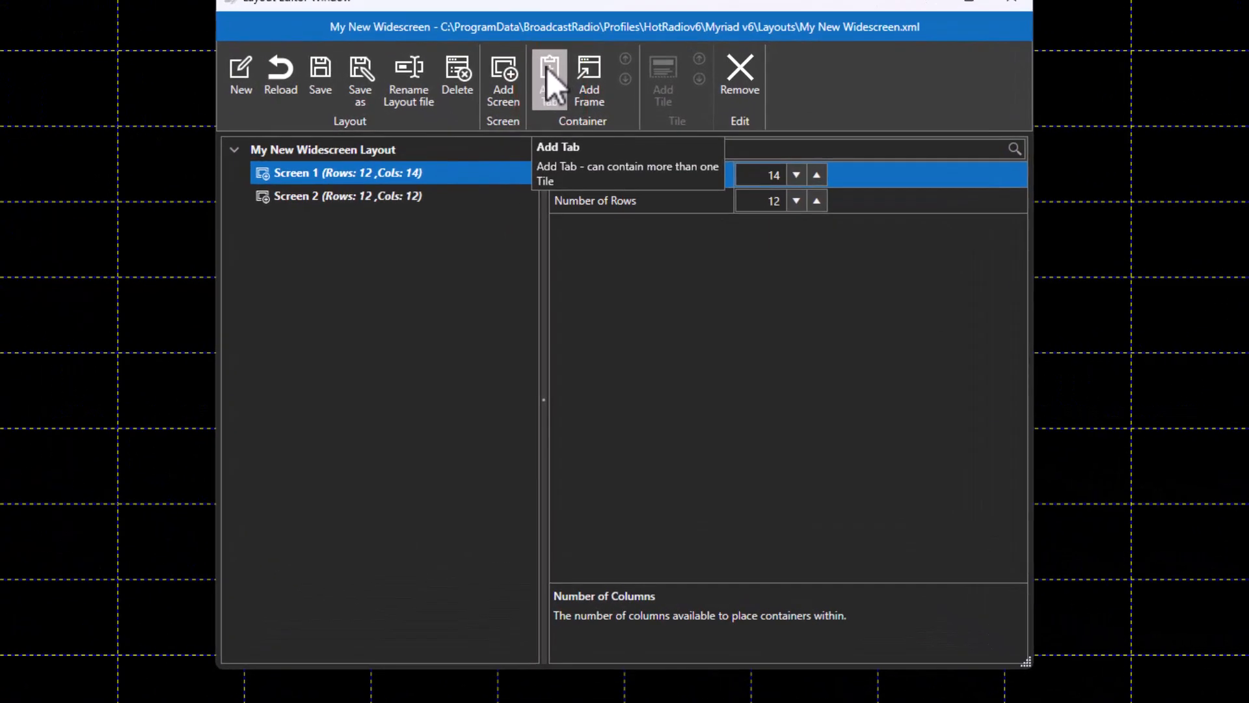
{"action": "left_click", "coordinate": [546, 68]}
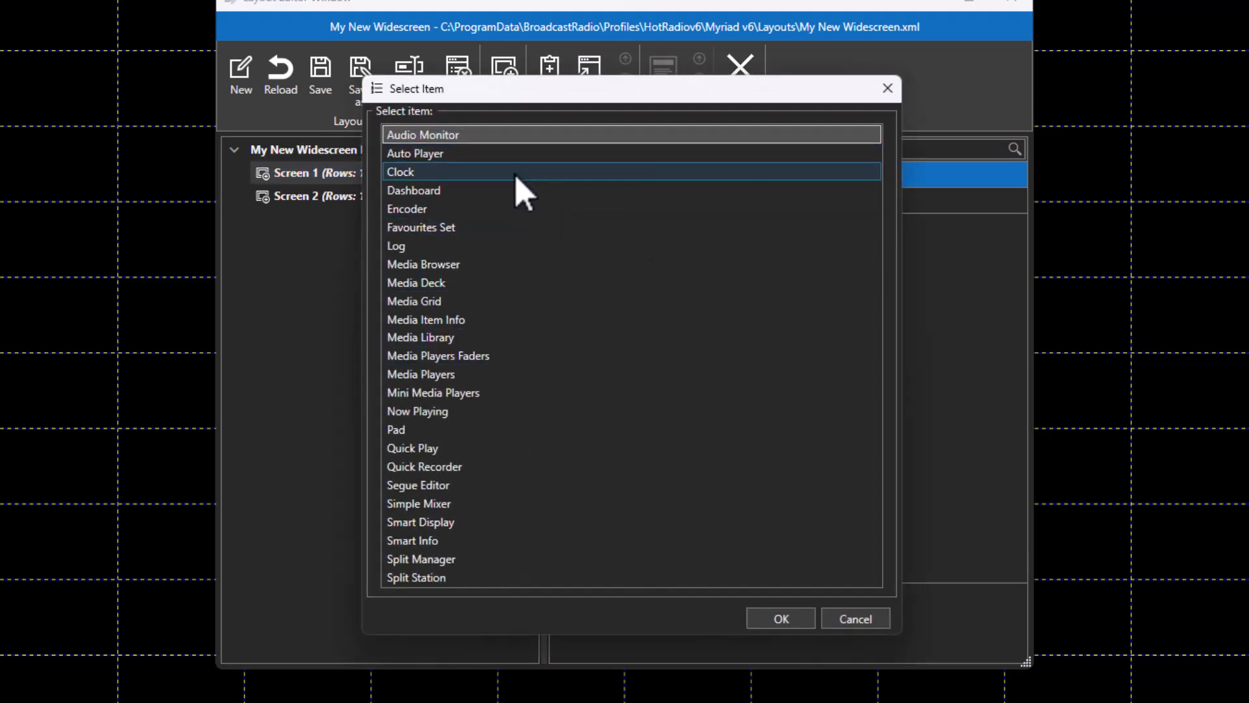
{"action": "left_click", "coordinate": [467, 306]}
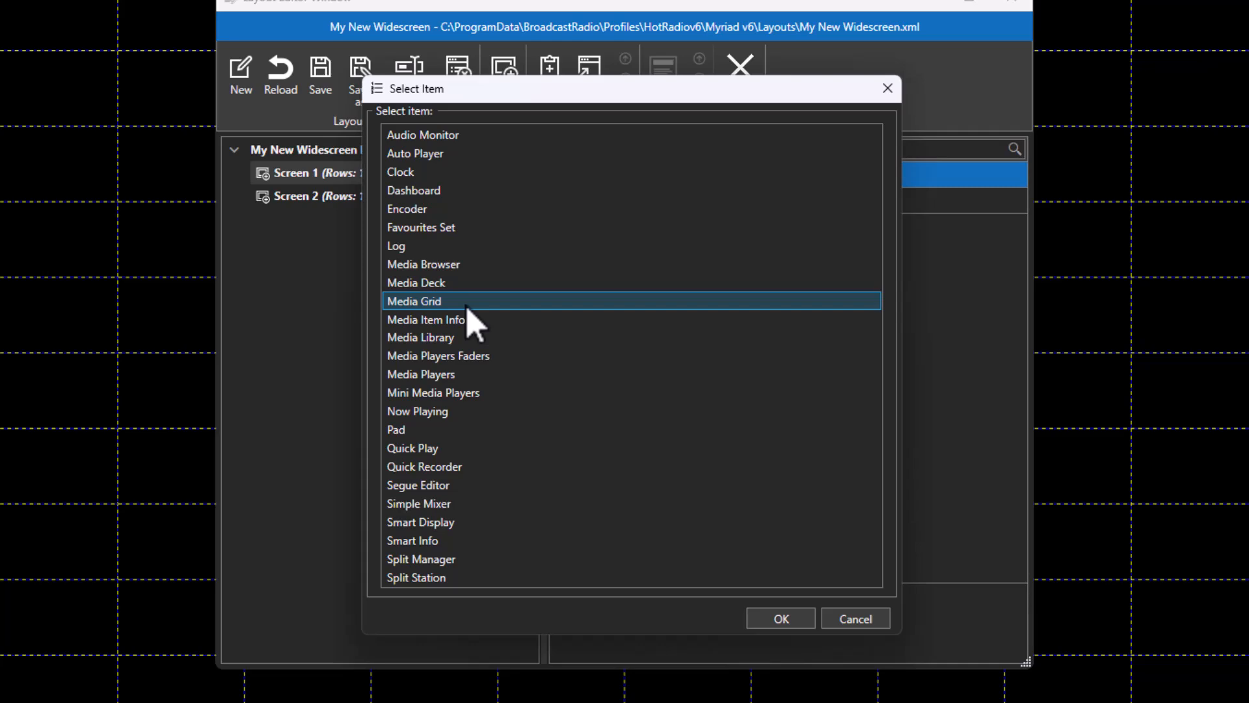
{"action": "left_click", "coordinate": [767, 623]}
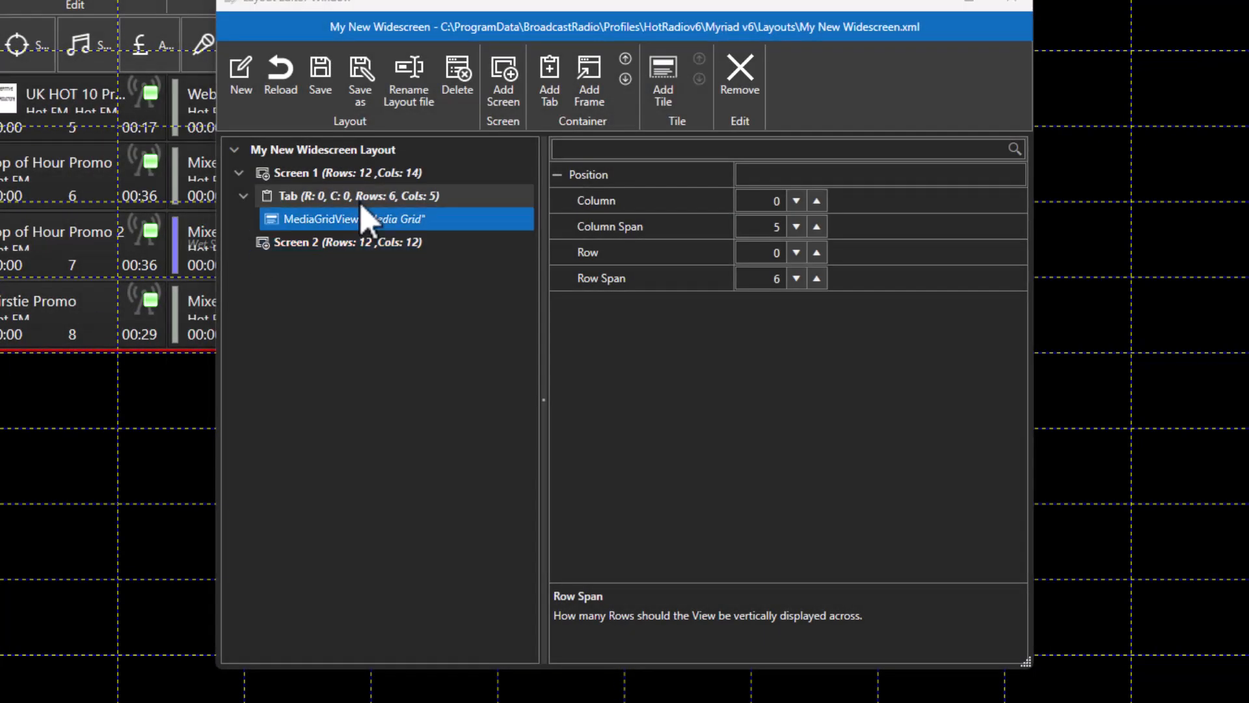
- Add a Favourites Set tile and a Media Library tile to the tab that holds the Media Grid
{"action": "left_click", "coordinate": [376, 199]}
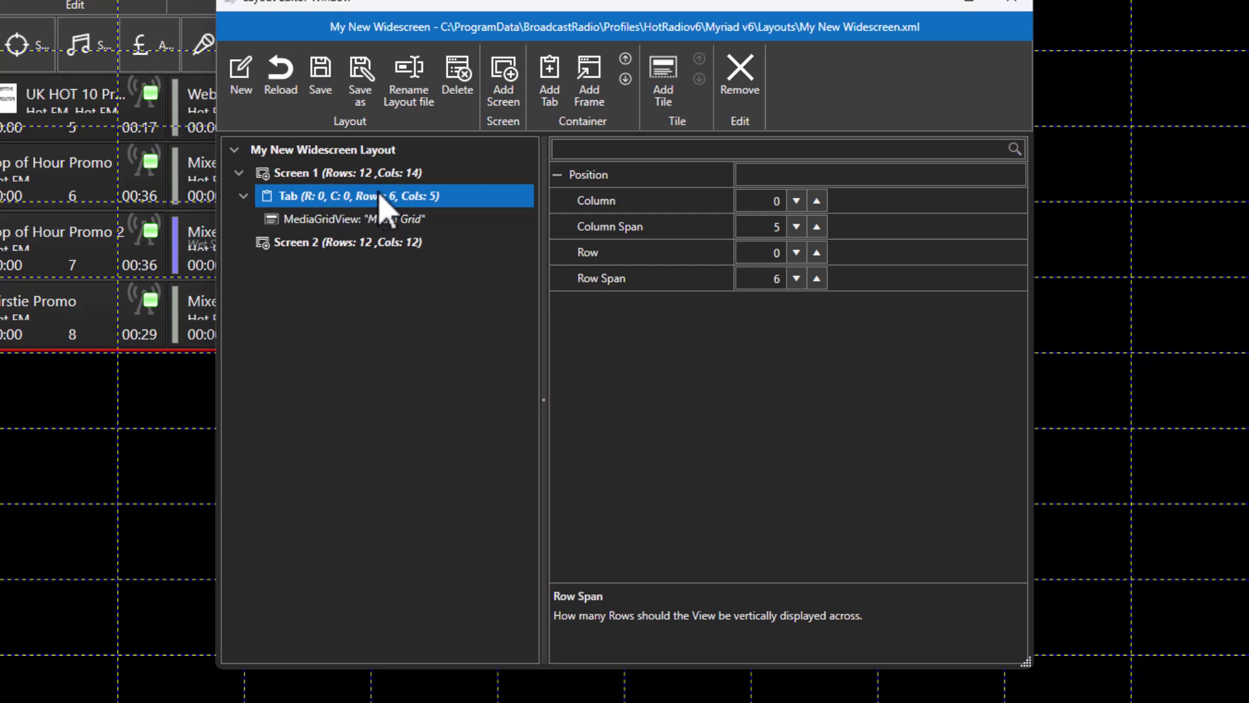
{"action": "left_click", "coordinate": [663, 98]}
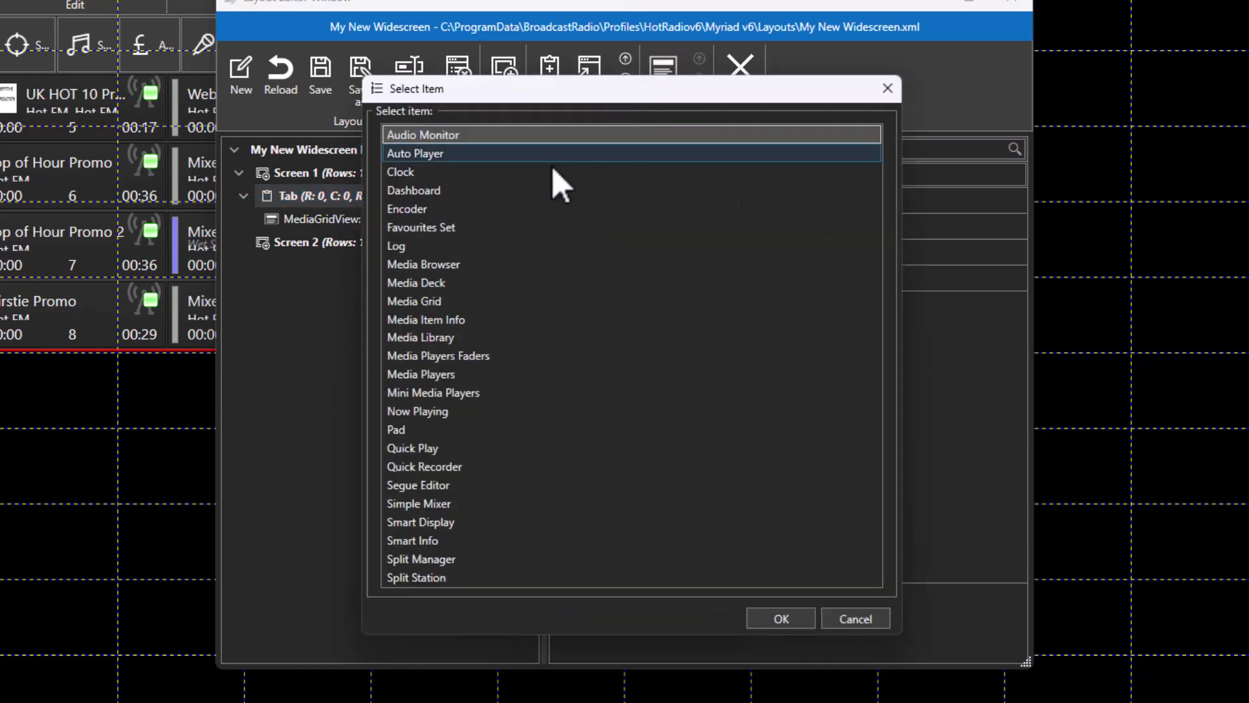
{"action": "left_click", "coordinate": [493, 233]}
{"action": "left_click", "coordinate": [760, 623]}
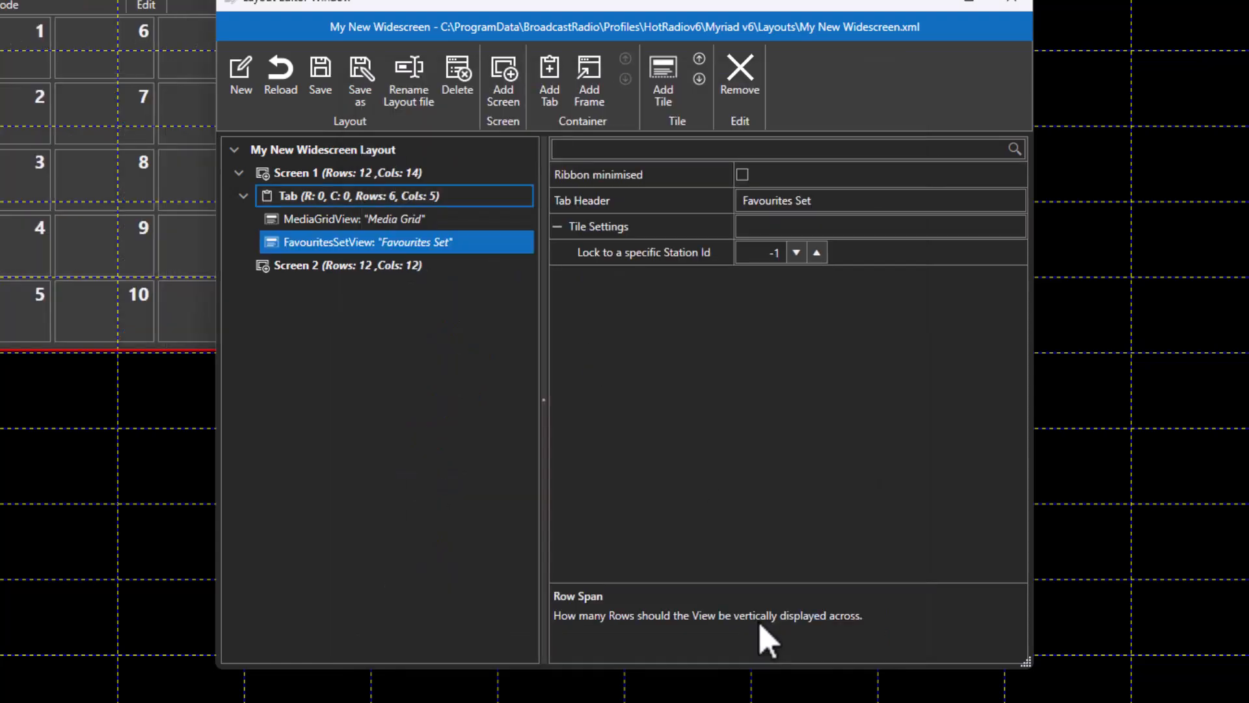
{"action": "left_click", "coordinate": [452, 196]}
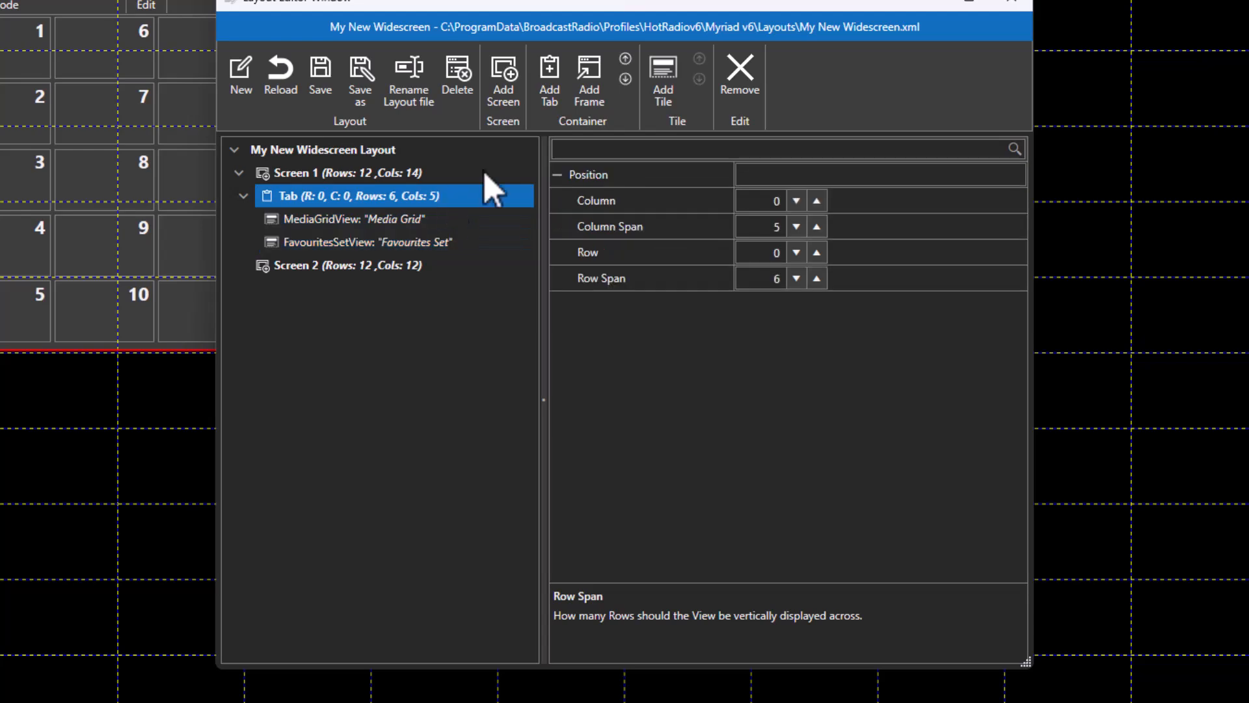
{"action": "left_click", "coordinate": [665, 69]}
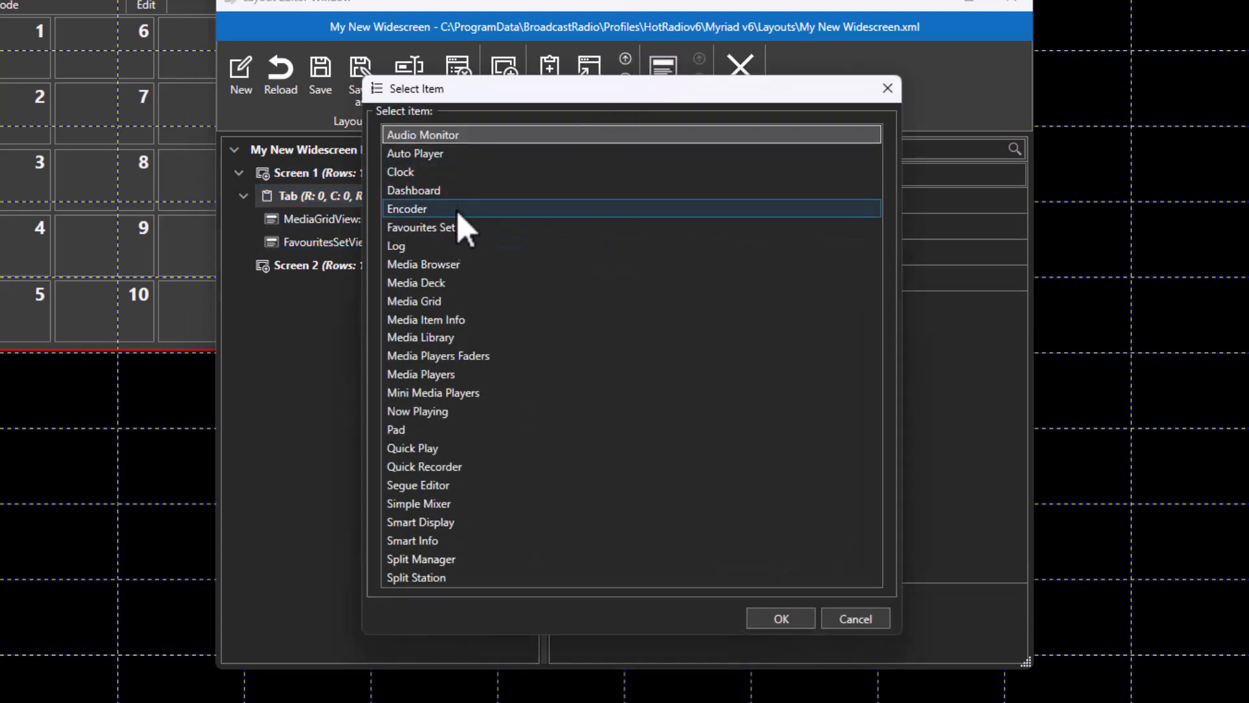
{"action": "left_click", "coordinate": [446, 337]}
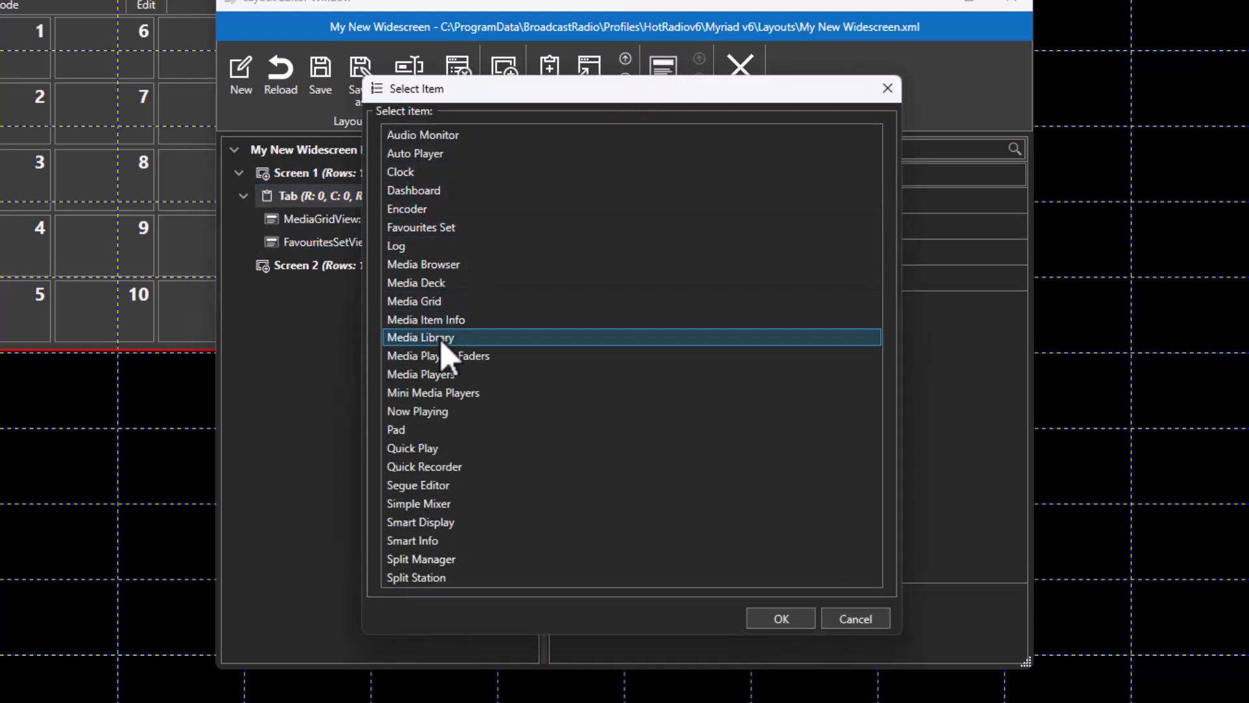
{"action": "left_click", "coordinate": [781, 619]}
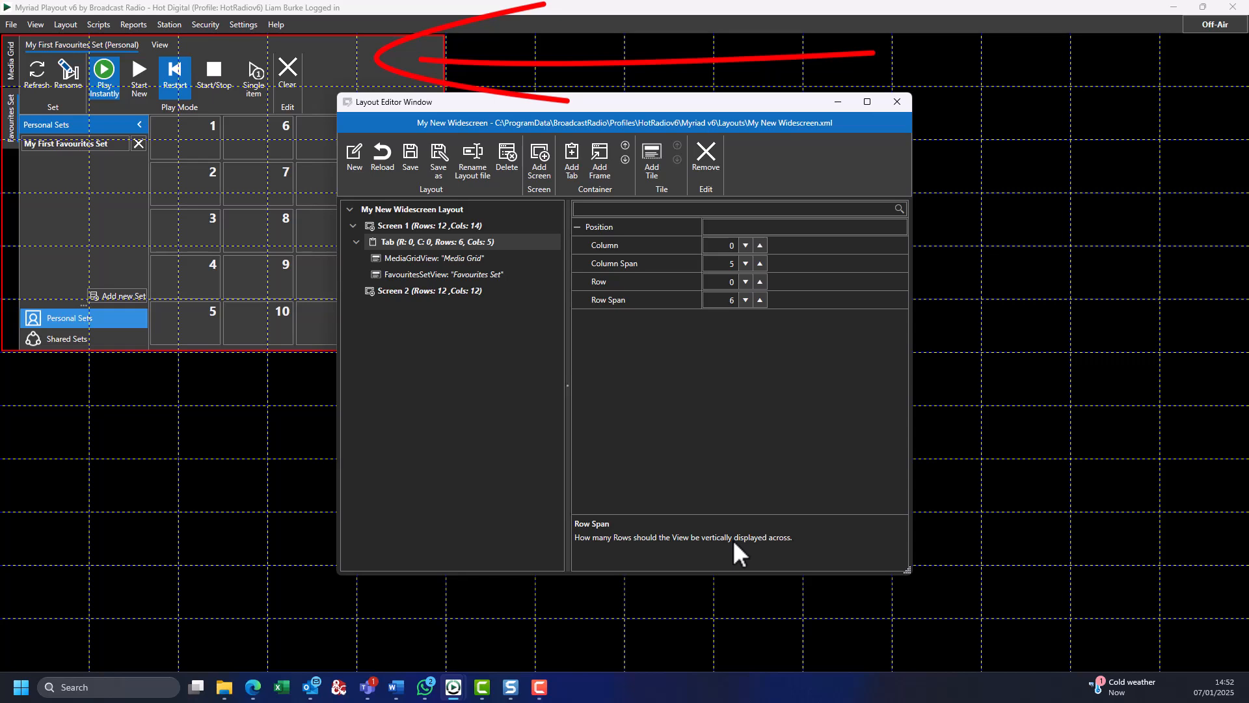
- Set the row span of the Media Grid tab container to 10
{"action": "left_click", "coordinate": [474, 239]}
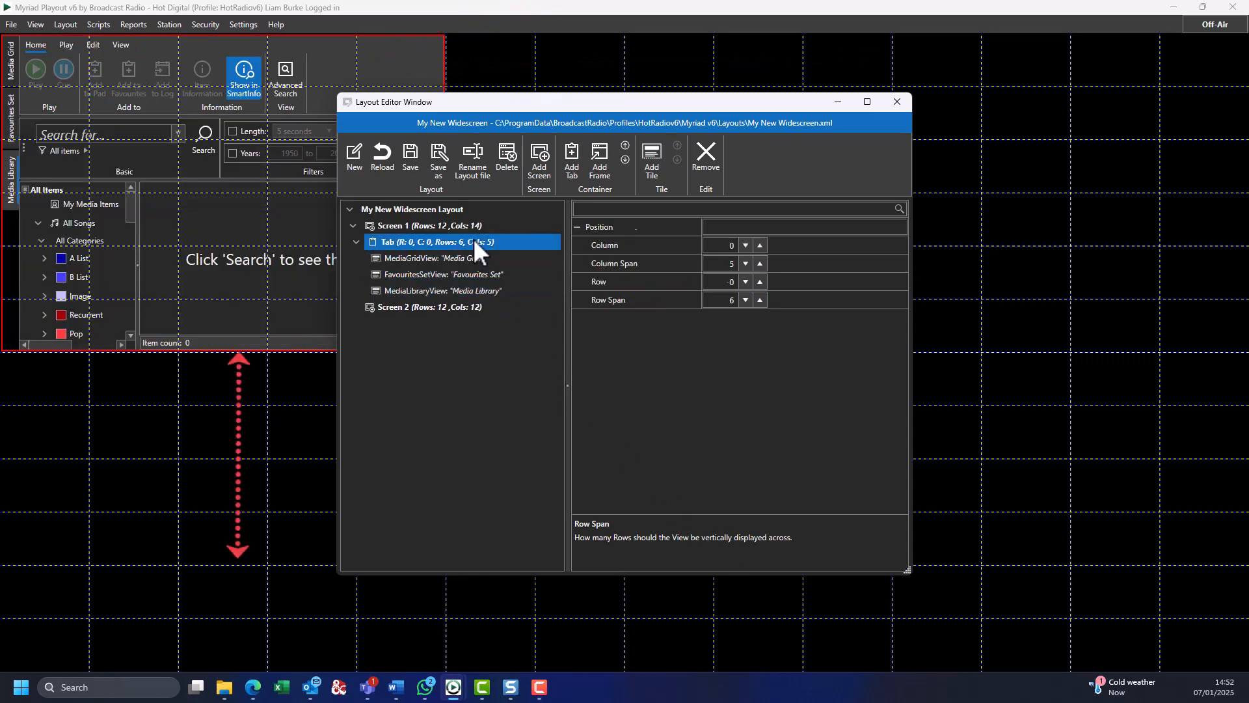
{"action": "left_click", "coordinate": [760, 300]}
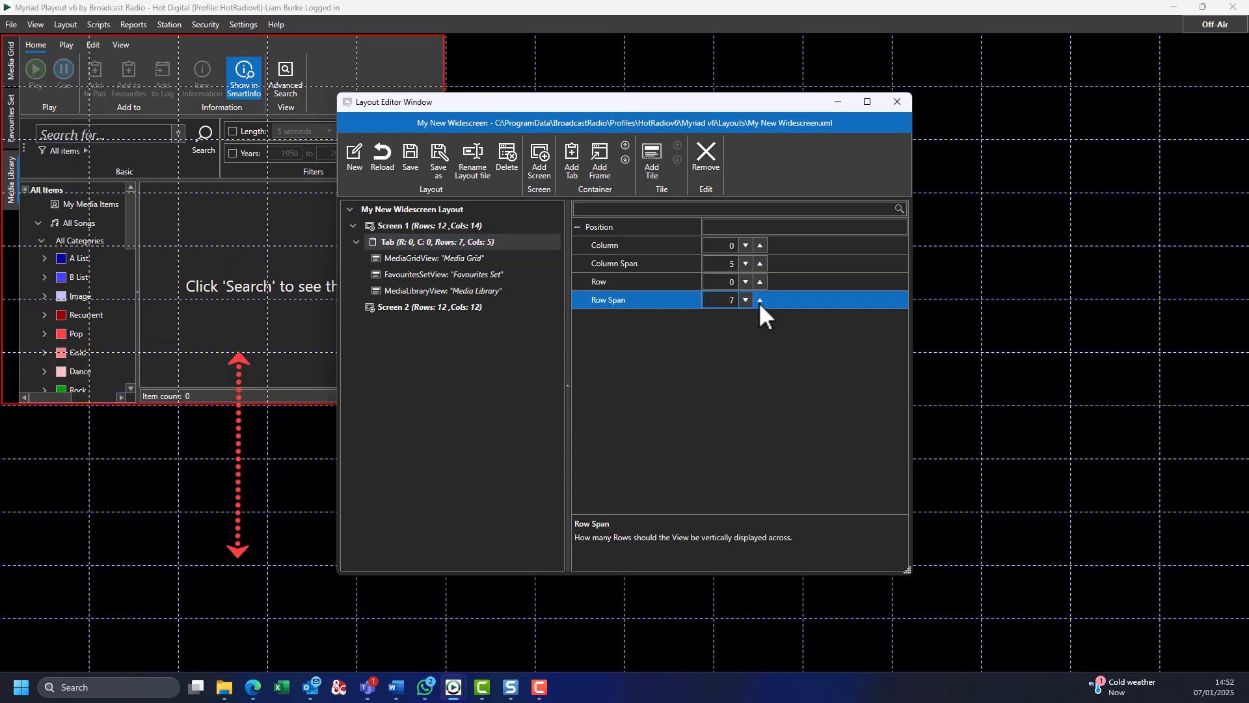
{"action": "left_click", "coordinate": [759, 300]}
{"action": "left_click", "coordinate": [760, 300]}
{"action": "left_click", "coordinate": [760, 299]}
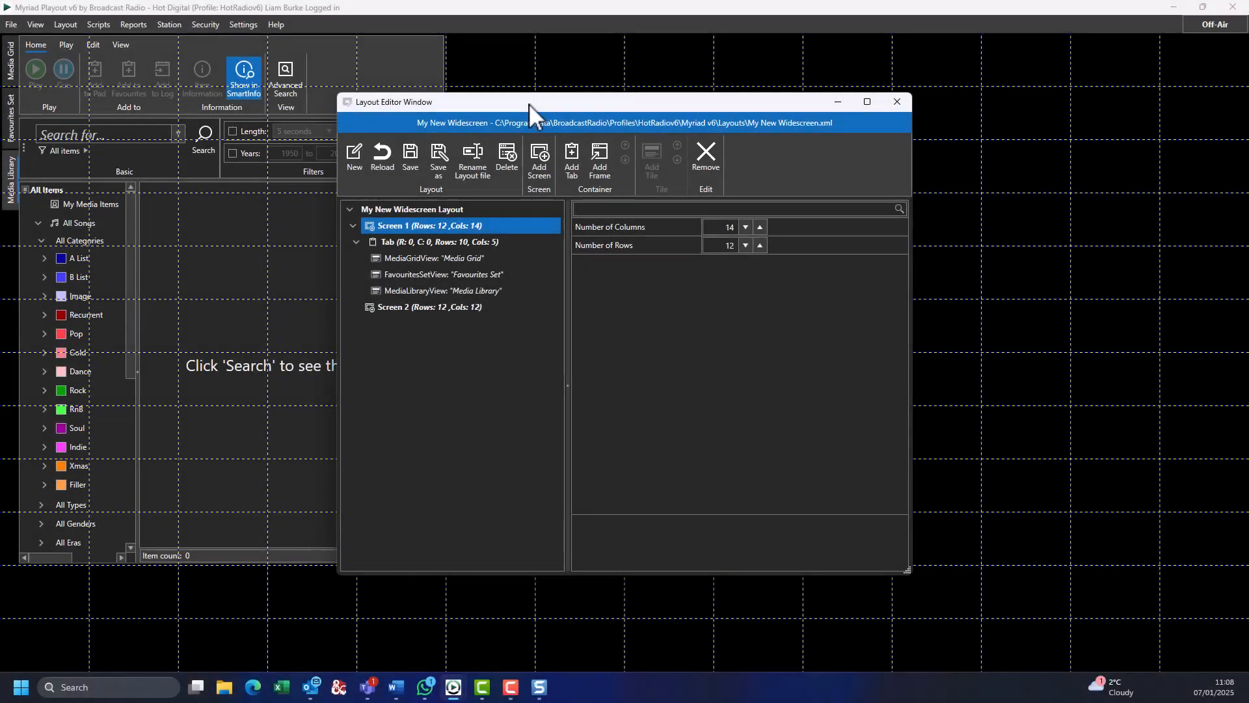
- Add a second tab container to Screen 1 with a Smart Info tile and a Media Item Info tile
{"action": "left_click_drag", "start_coordinate": [530, 104], "coordinate": [792, 161]}
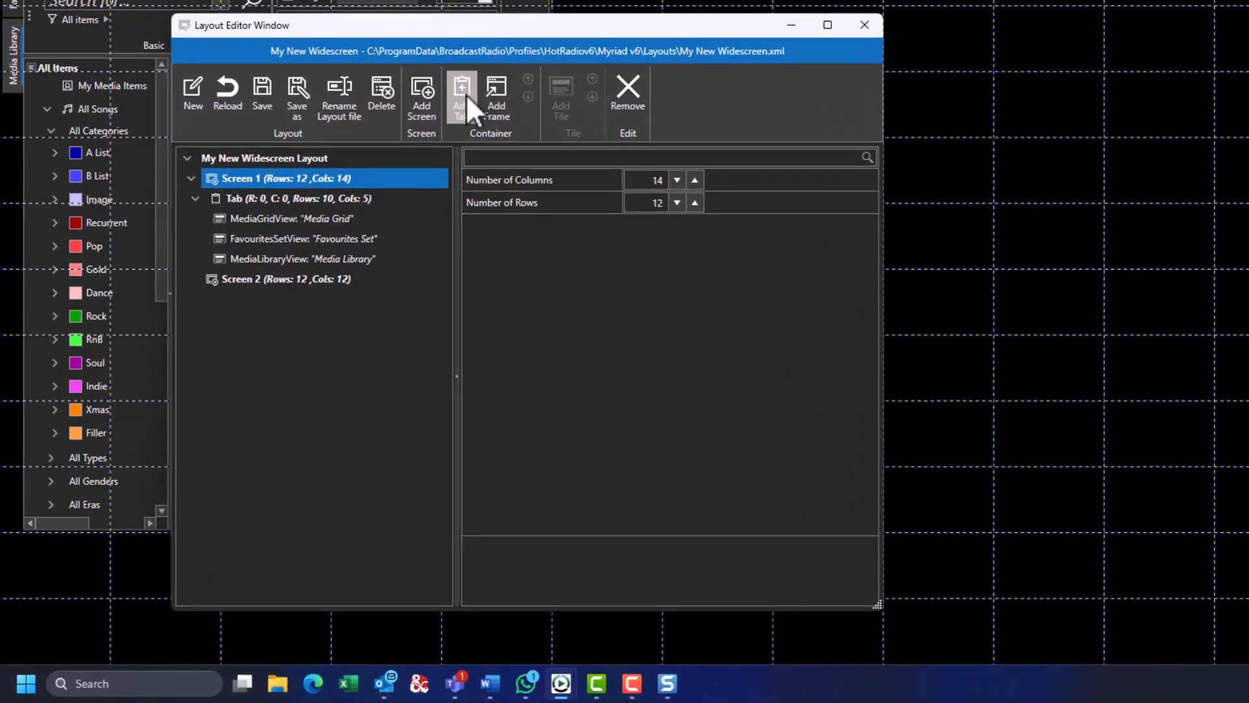
{"action": "left_click", "coordinate": [464, 89]}
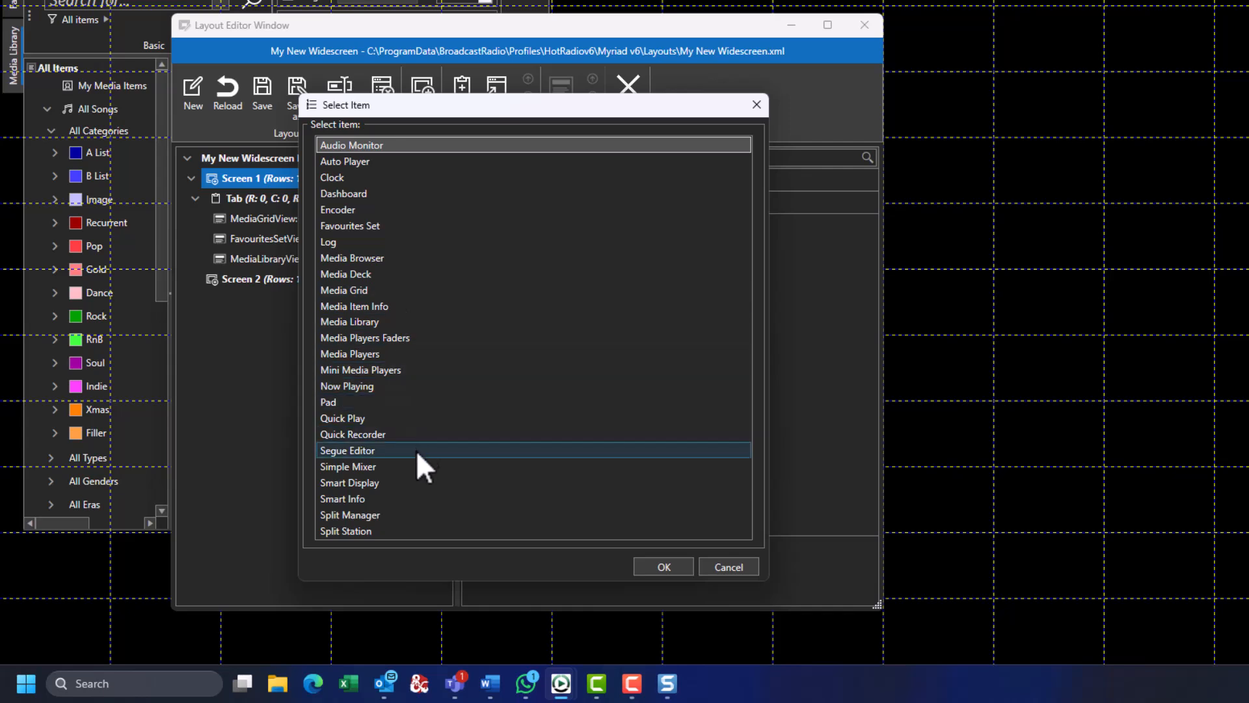
{"action": "left_click", "coordinate": [392, 498]}
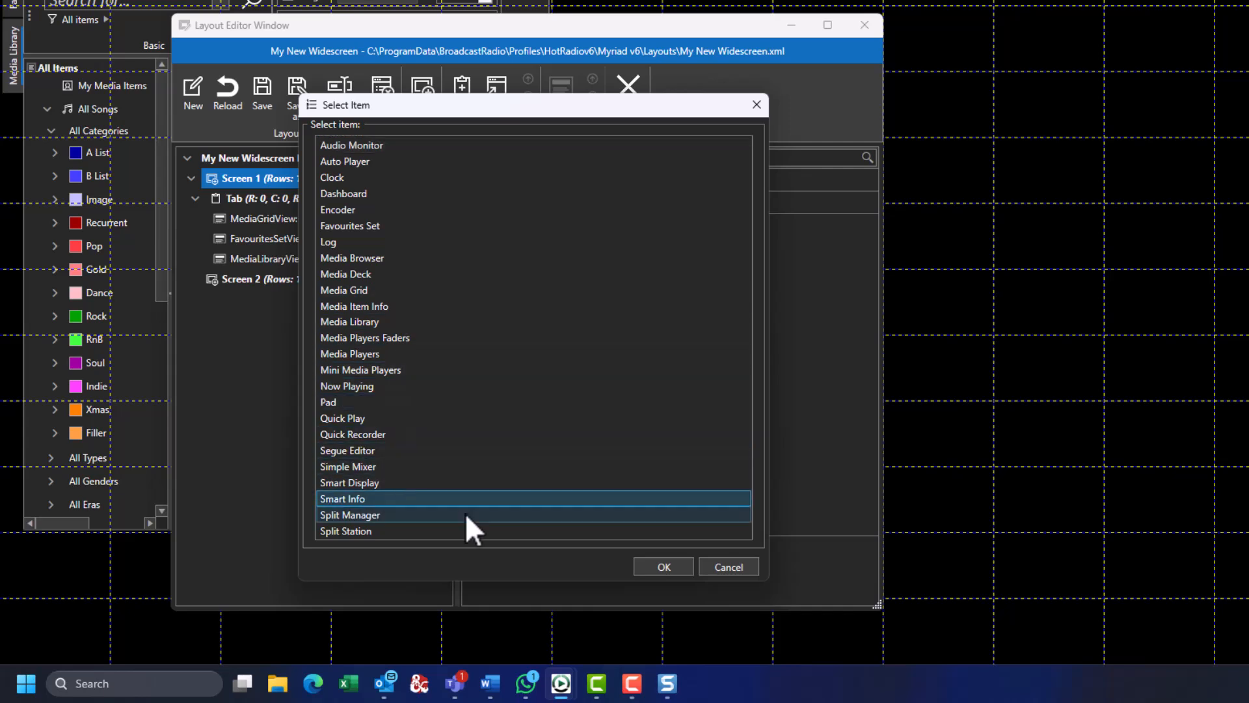
{"action": "left_click", "coordinate": [661, 566]}
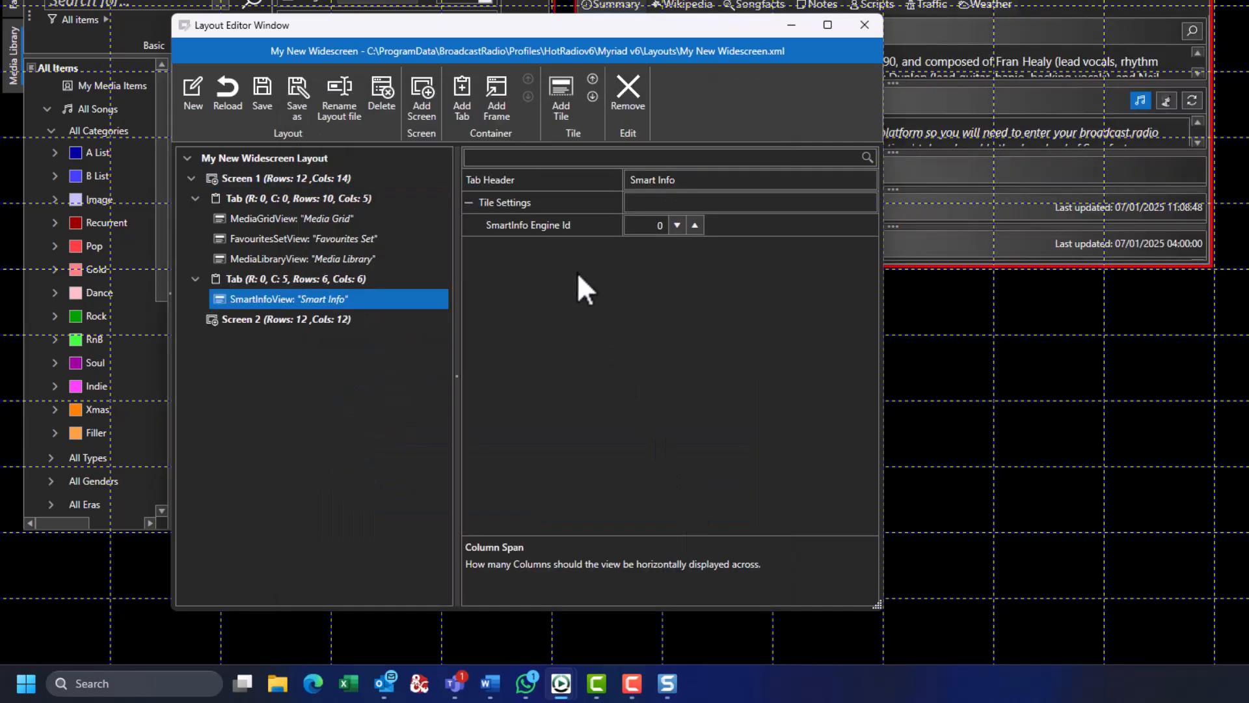
{"action": "left_click", "coordinate": [575, 84]}
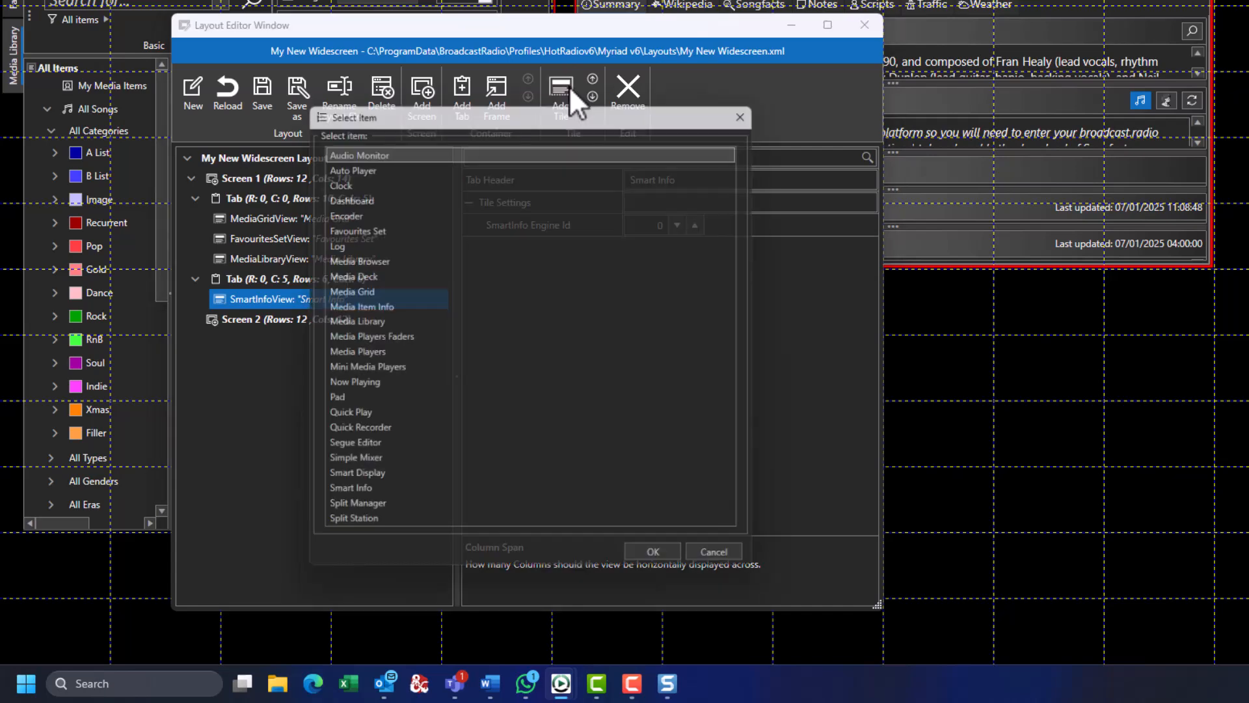
{"action": "left_click", "coordinate": [423, 305]}
{"action": "left_click", "coordinate": [658, 565]}
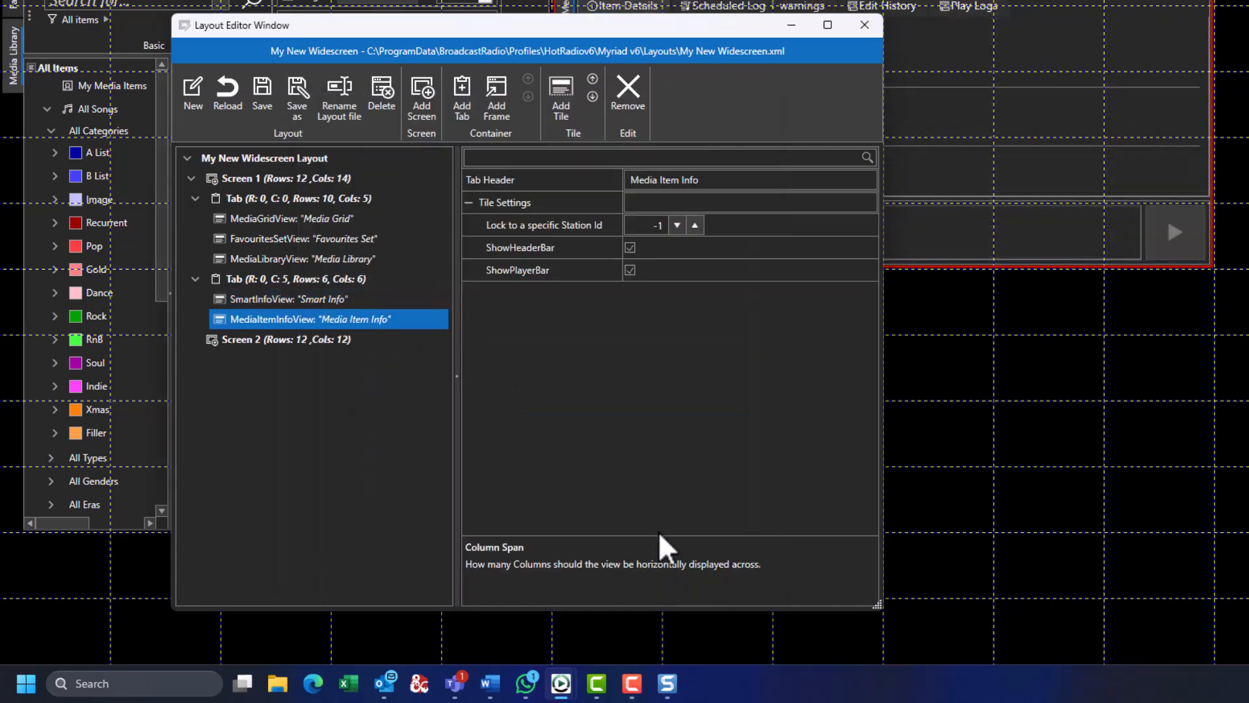
- Set the Smart Info tab container's column span to 4 and its row span to 10
{"action": "left_click", "coordinate": [373, 281]}
{"action": "left_click", "coordinate": [703, 226]}
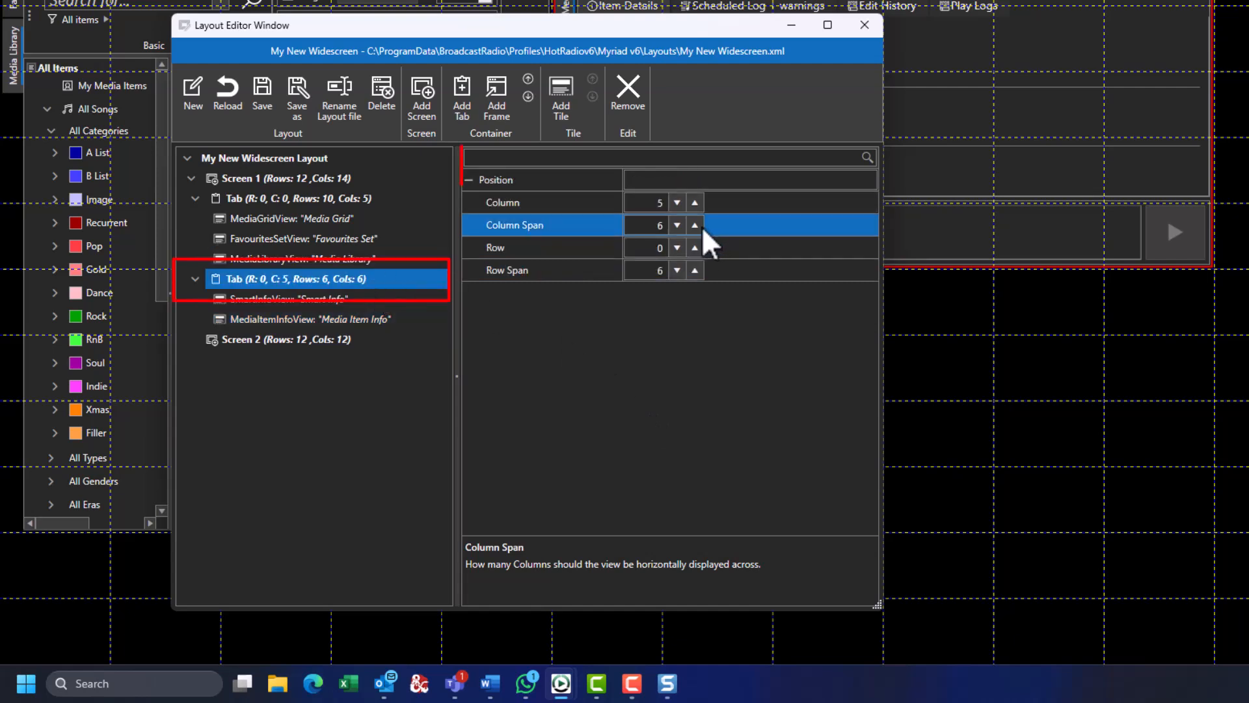
{"action": "left_click", "coordinate": [677, 225]}
{"action": "left_click", "coordinate": [677, 225]}
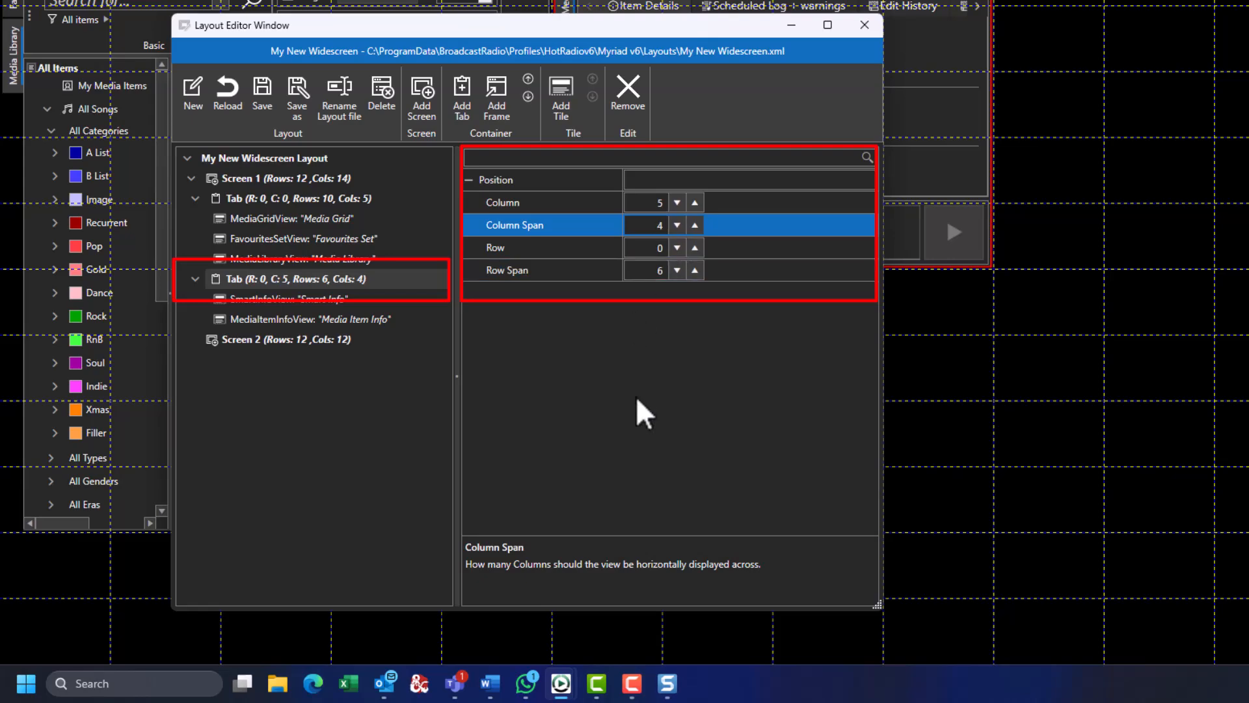
{"action": "left_click", "coordinate": [694, 270]}
{"action": "left_click", "coordinate": [696, 271]}
{"action": "left_click", "coordinate": [696, 270]}
{"action": "left_click", "coordinate": [696, 270]}
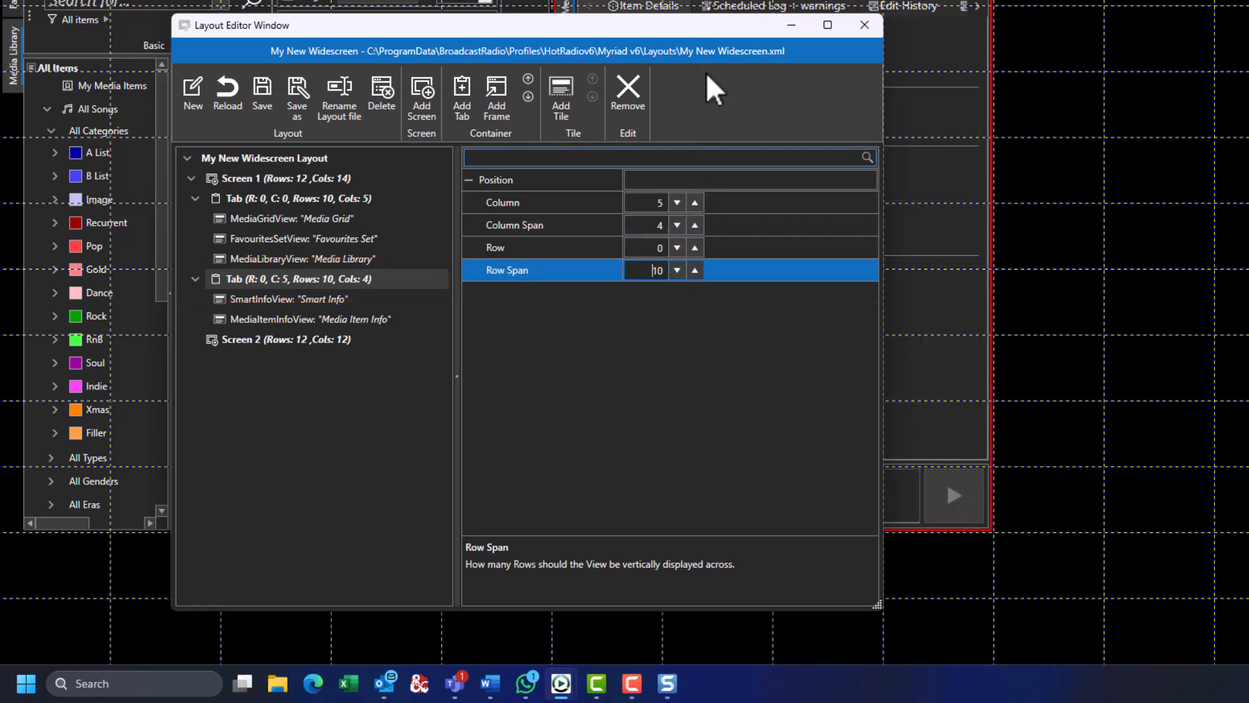
- Add a frame containing a Dashboard tile to Screen 1
{"action": "left_click_drag", "start_coordinate": [675, 23], "coordinate": [524, 128]}
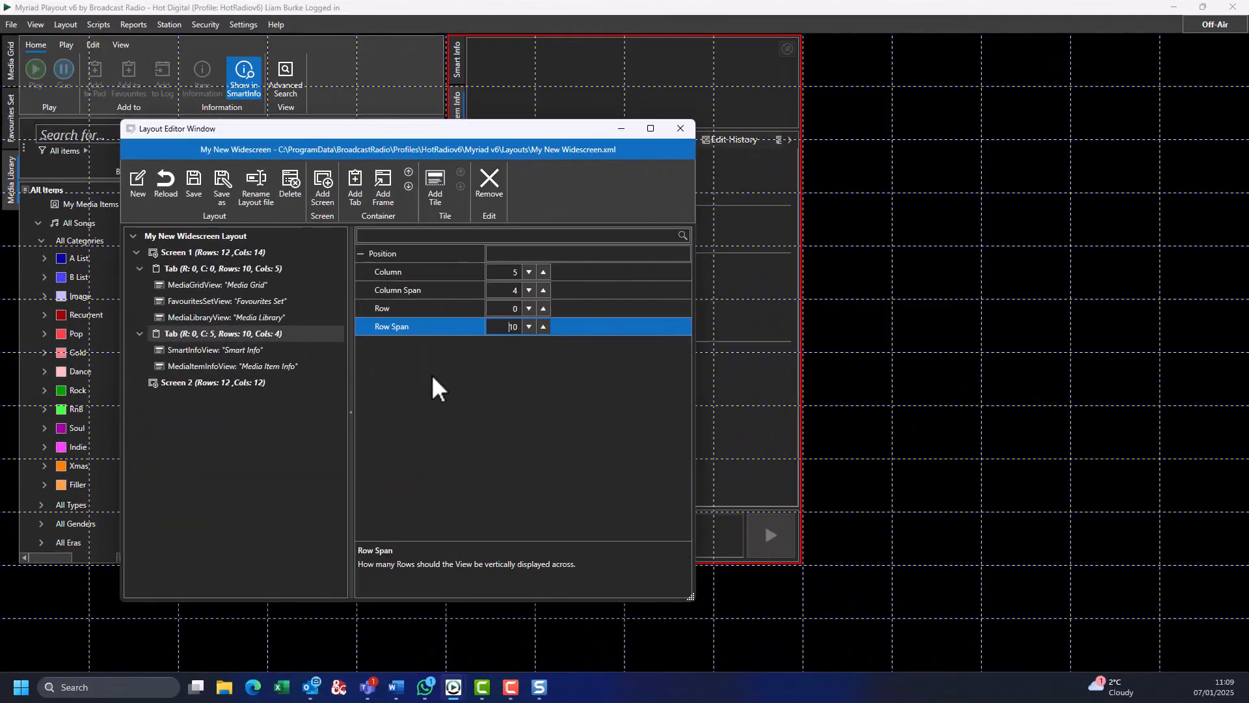
{"action": "left_click", "coordinate": [385, 192]}
{"action": "left_click", "coordinate": [290, 265]}
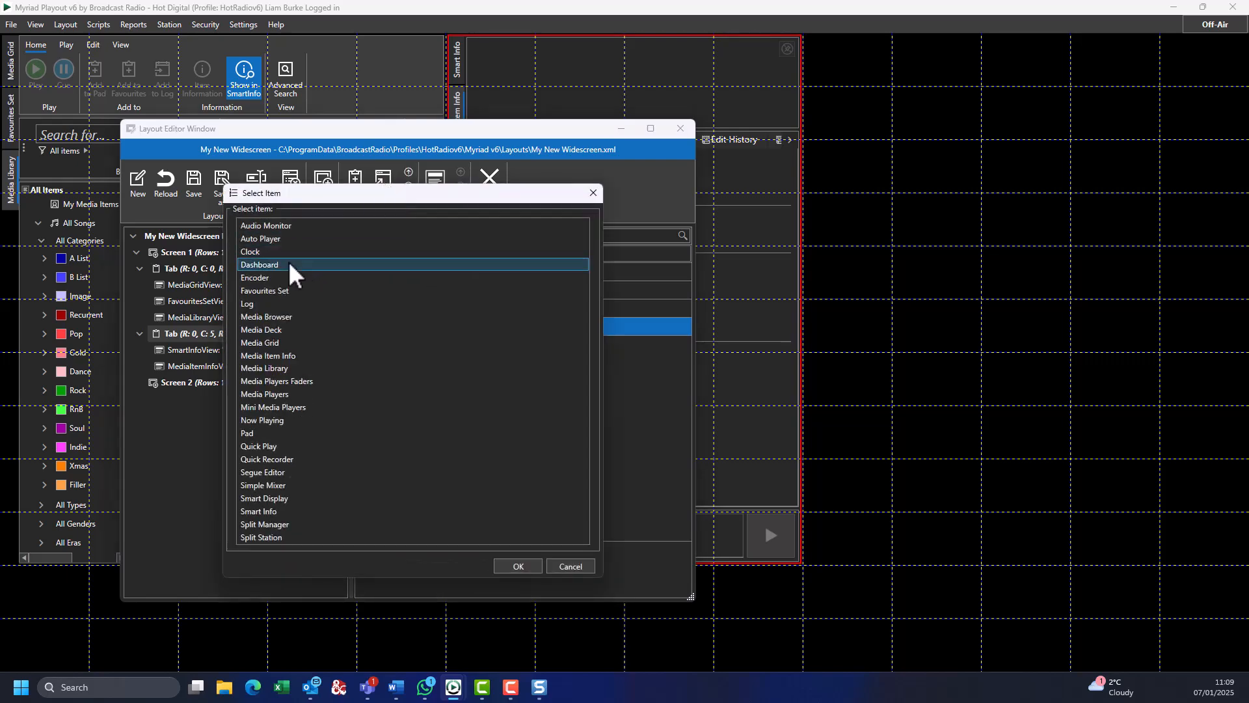
{"action": "left_click", "coordinate": [517, 566]}
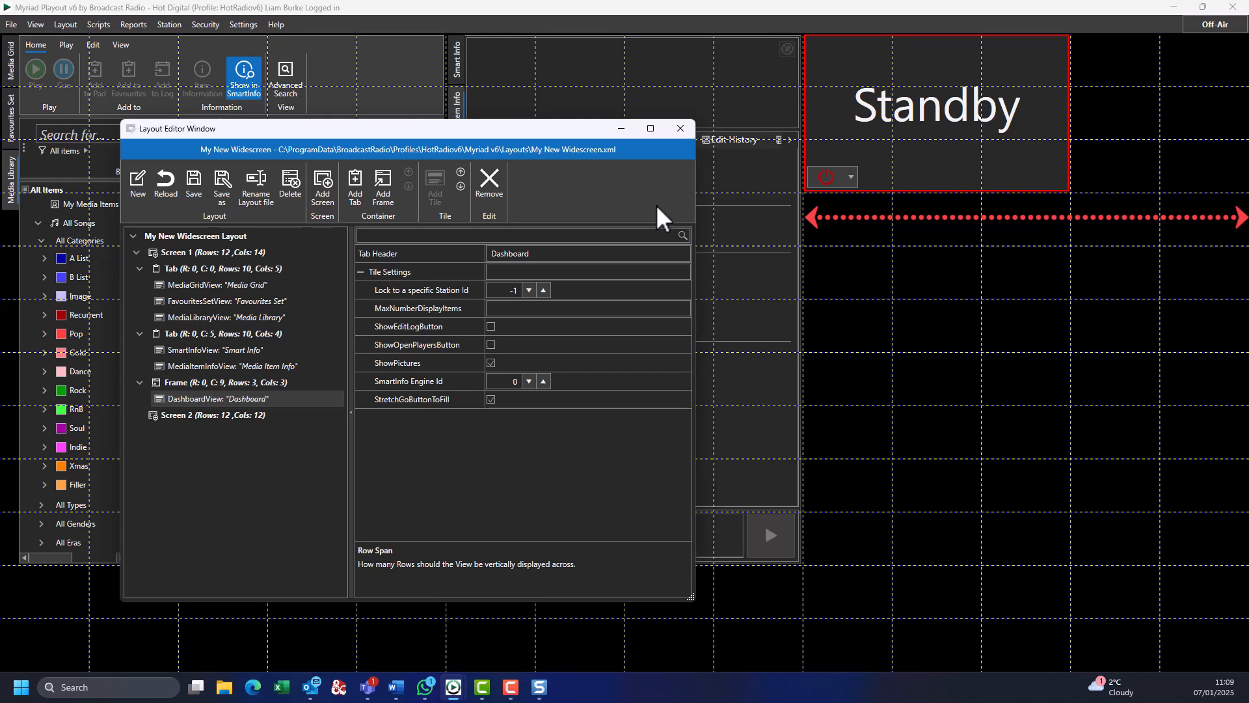
- Set the Dashboard frame's column span to 5
{"action": "left_click", "coordinate": [530, 272]}
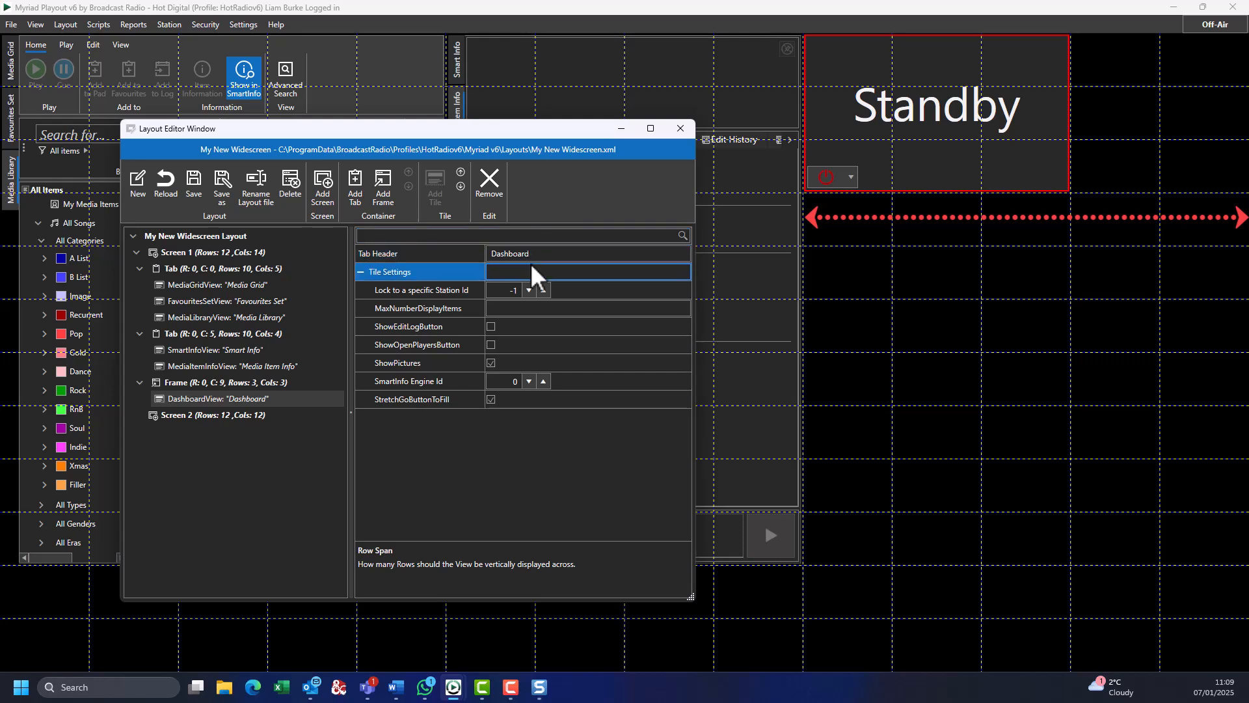
{"action": "left_click", "coordinate": [290, 384]}
{"action": "left_click", "coordinate": [543, 290]}
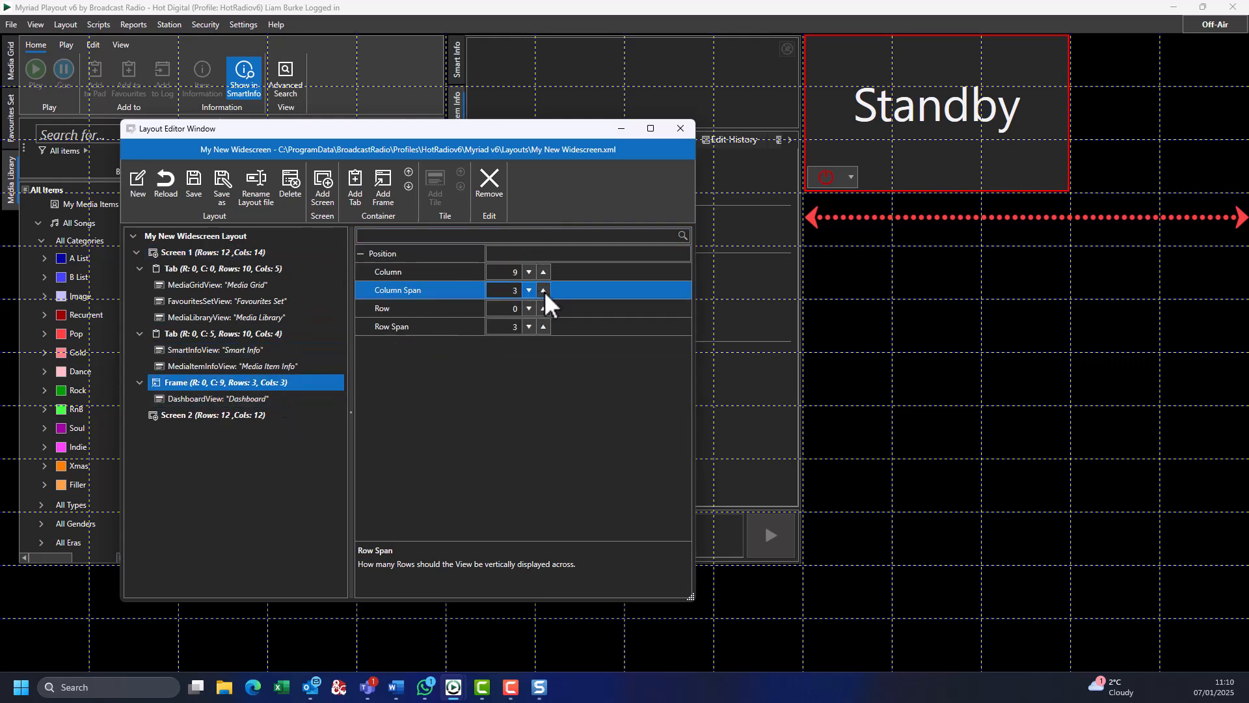
{"action": "left_click", "coordinate": [544, 290]}
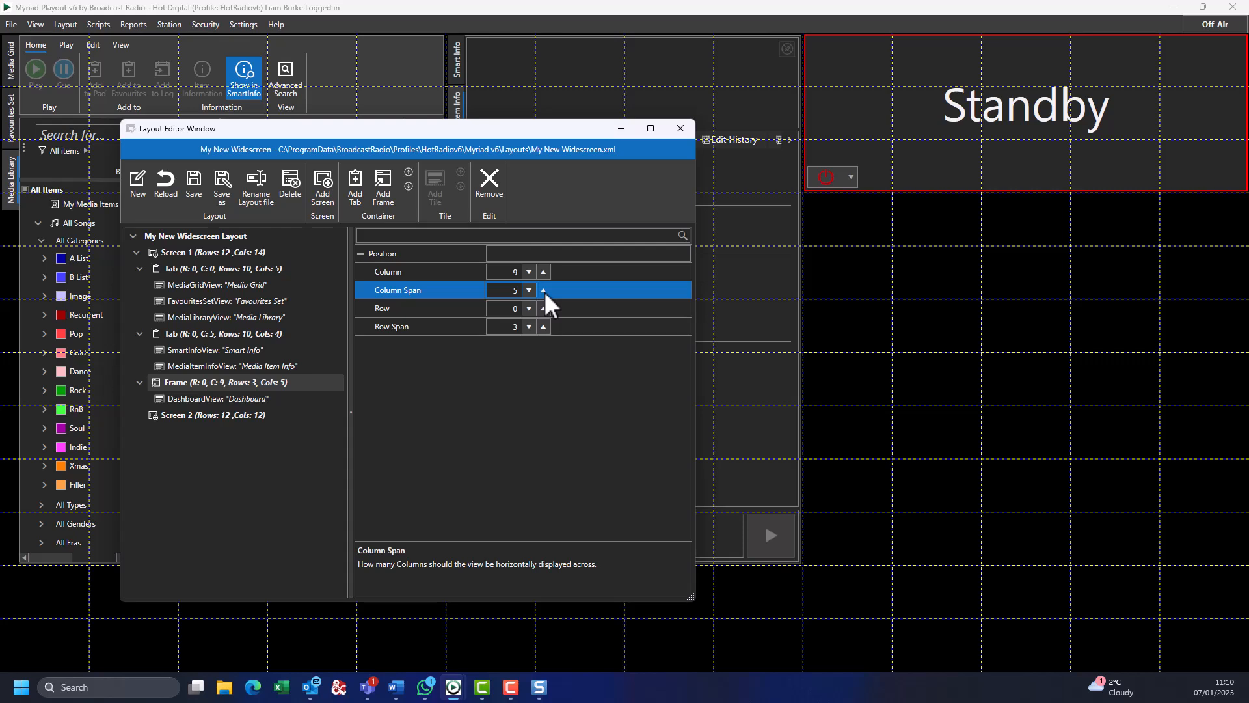
- Add a frame containing a Log tile below the Dashboard on Screen 1
{"action": "left_click", "coordinate": [359, 190]}
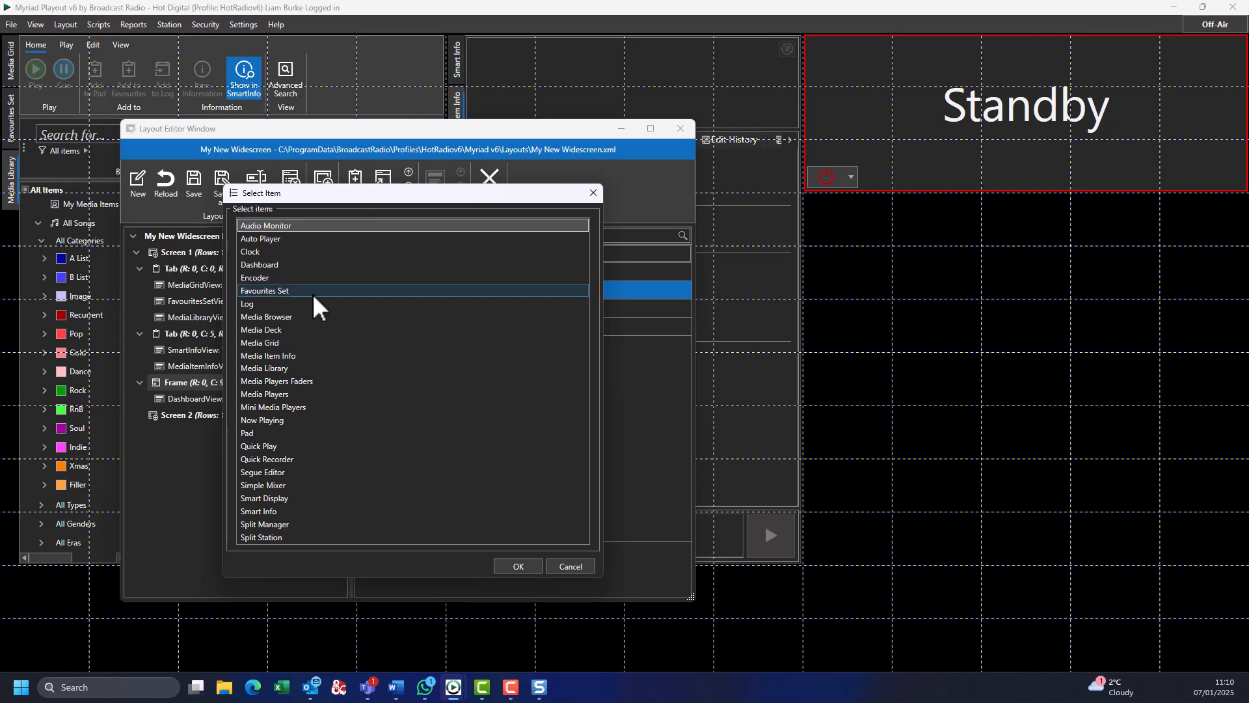
{"action": "left_click", "coordinate": [322, 303]}
{"action": "left_click", "coordinate": [518, 566]}
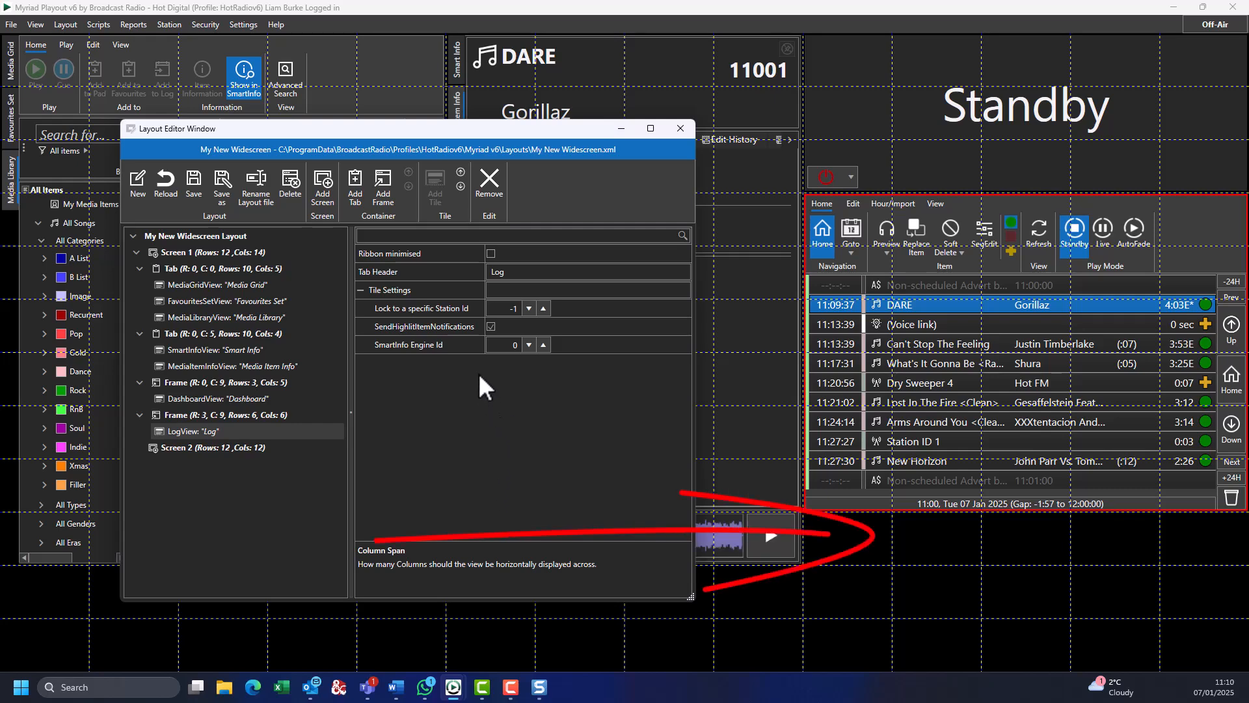
- Set the Log frame's row span to 7
{"action": "left_click", "coordinate": [244, 415]}
{"action": "left_click", "coordinate": [532, 279]}
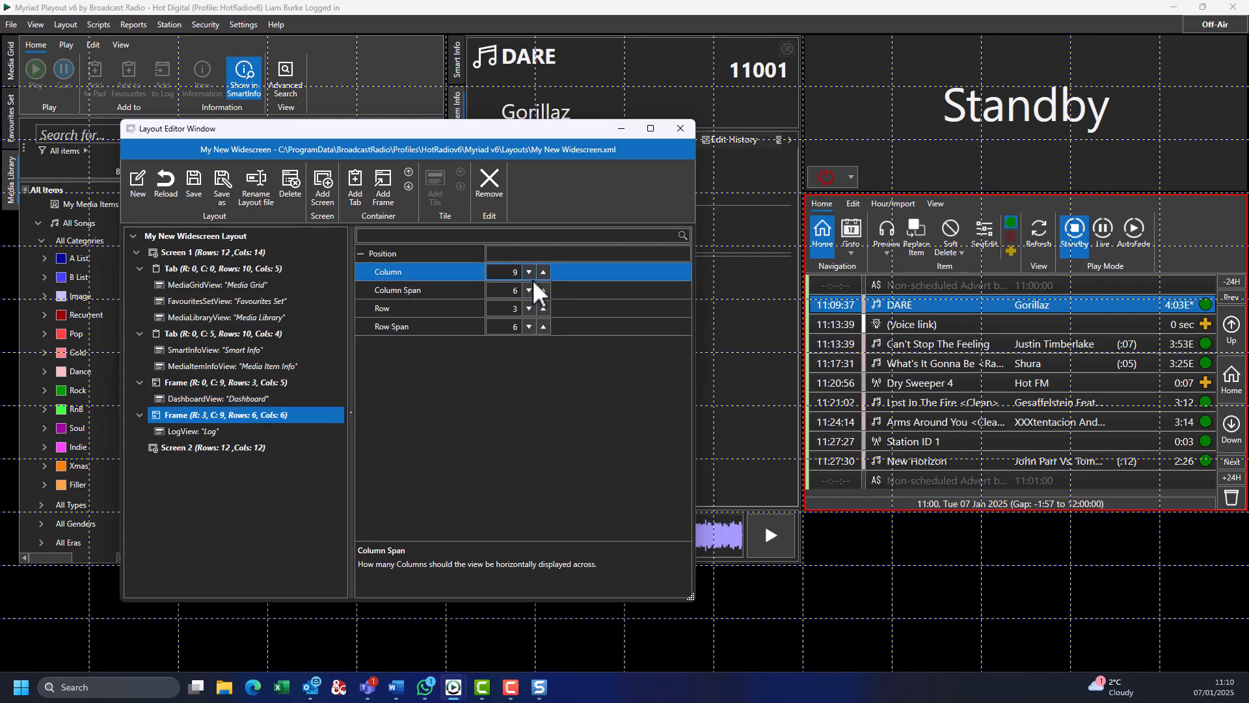
{"action": "left_click", "coordinate": [539, 287]}
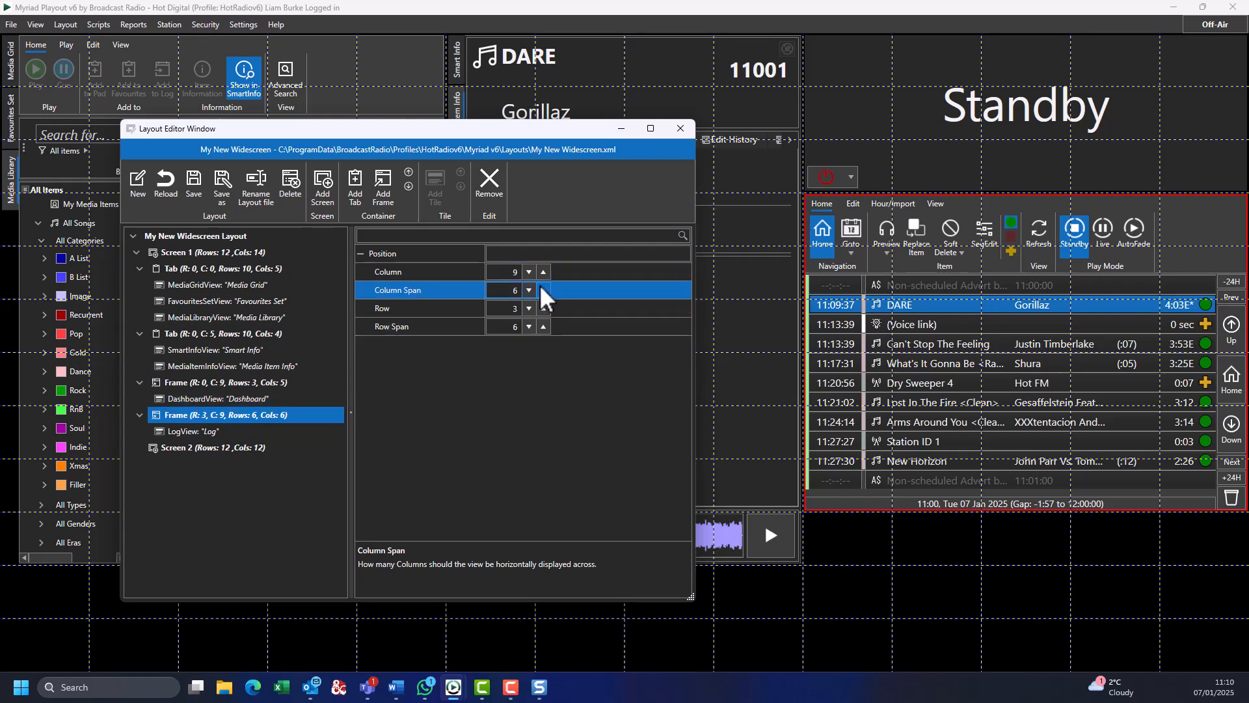
{"action": "left_click", "coordinate": [553, 325]}
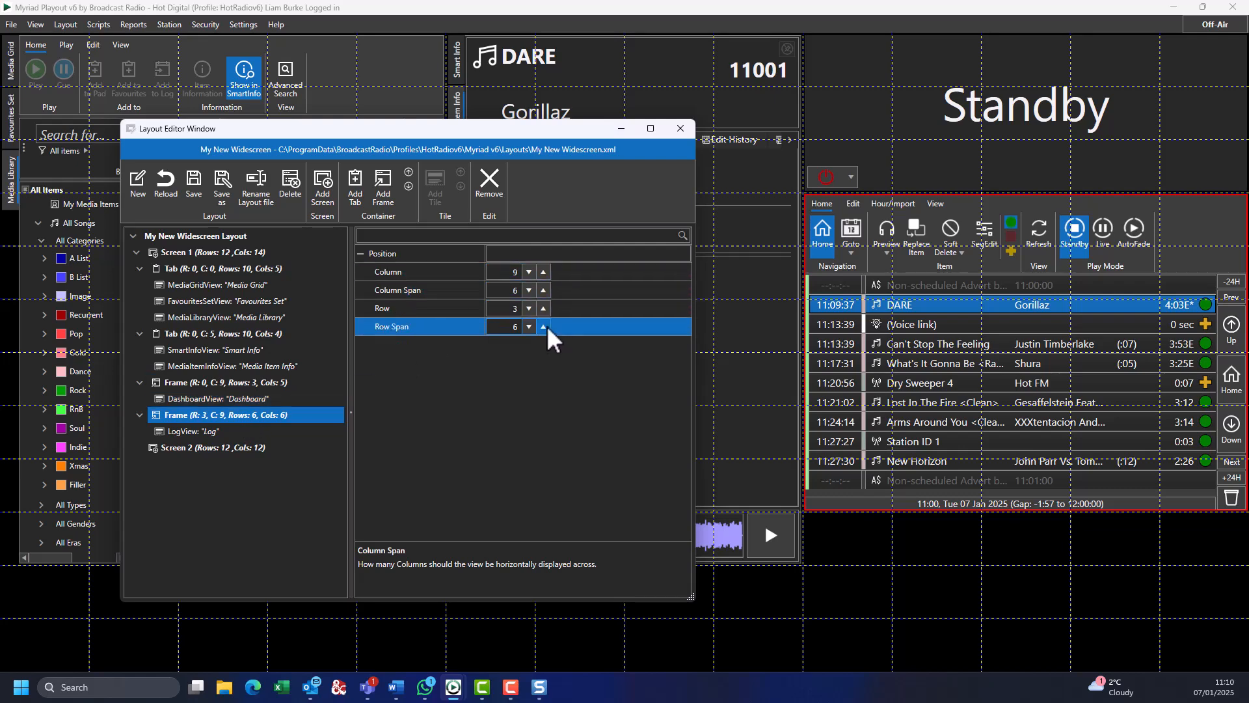
{"action": "left_click", "coordinate": [545, 326]}
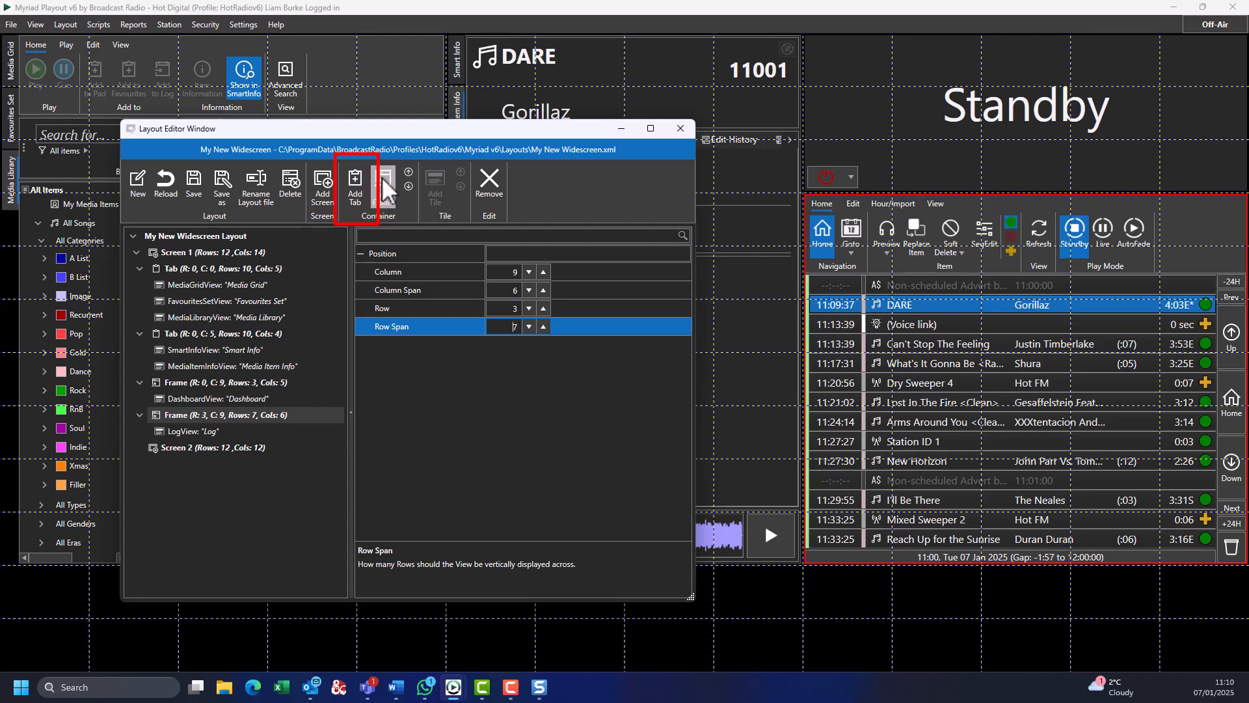
- Add a tab container holding a Media Players tile below the Log on Screen 1
{"action": "left_click", "coordinate": [356, 188]}
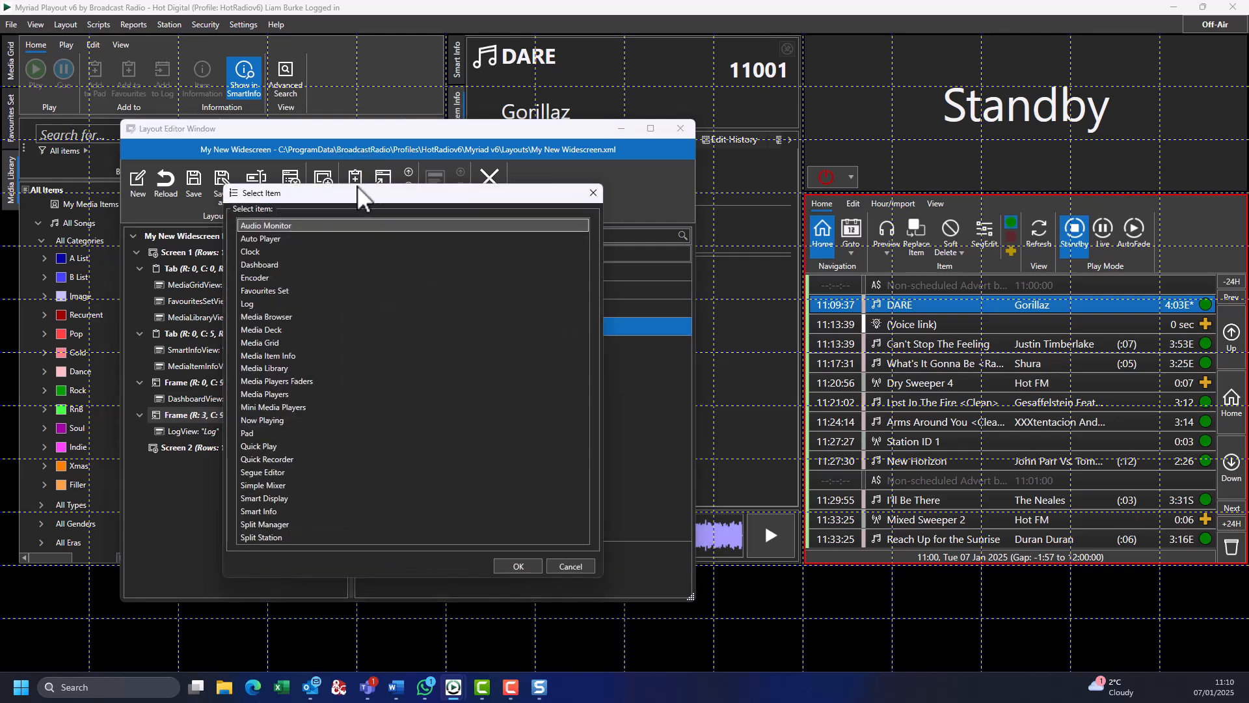
{"action": "left_click", "coordinate": [296, 395]}
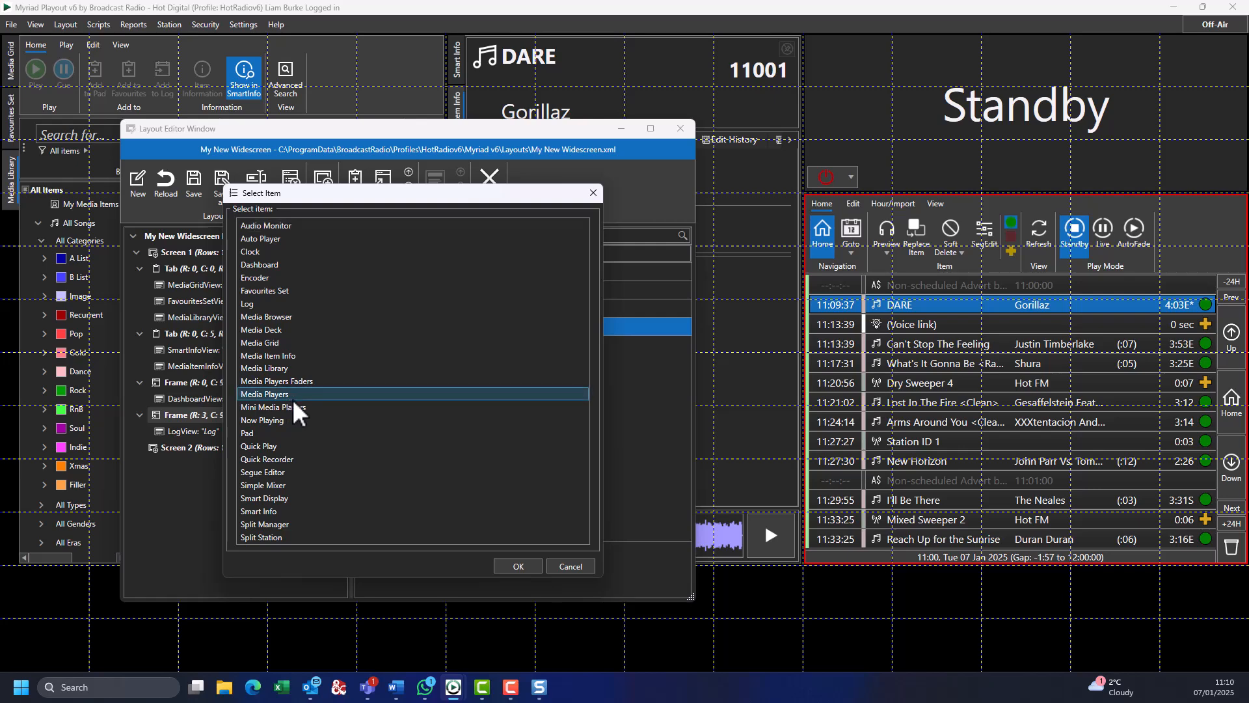
{"action": "left_click", "coordinate": [518, 566]}
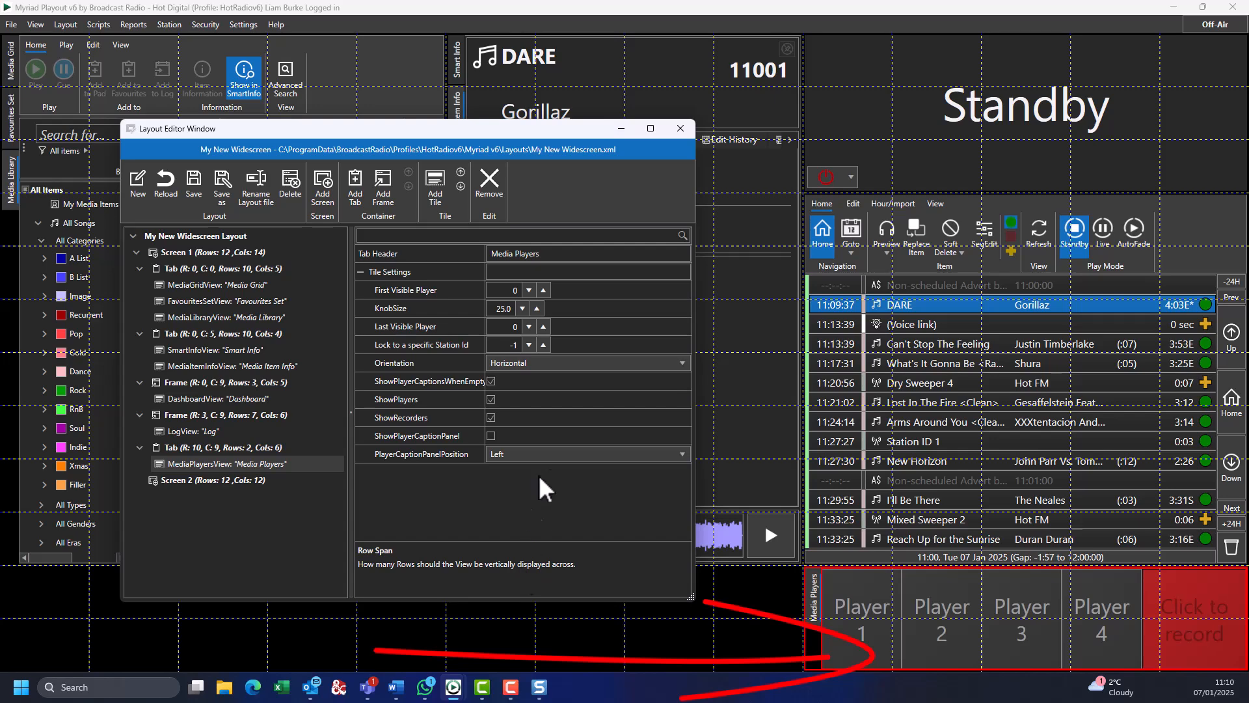
- Move the Media Players tab container to column 0, keeping the editor window clear of the layout's lower rows
{"action": "mouse_move", "coordinate": [550, 130]}
{"action": "left_mouse_down"}
{"action": "mouse_move", "coordinate": [571, 91]}
{"action": "mouse_move", "coordinate": [564, 52]}
{"action": "left_mouse_up"}
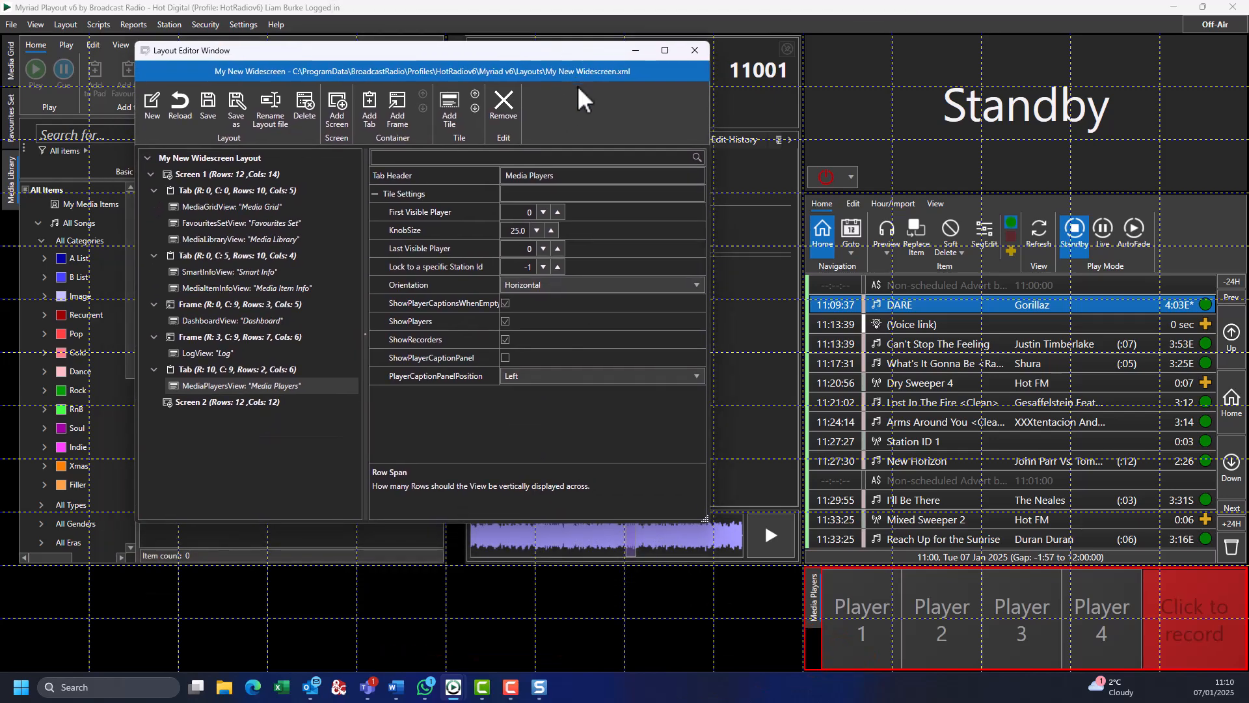
{"action": "left_click", "coordinate": [245, 375]}
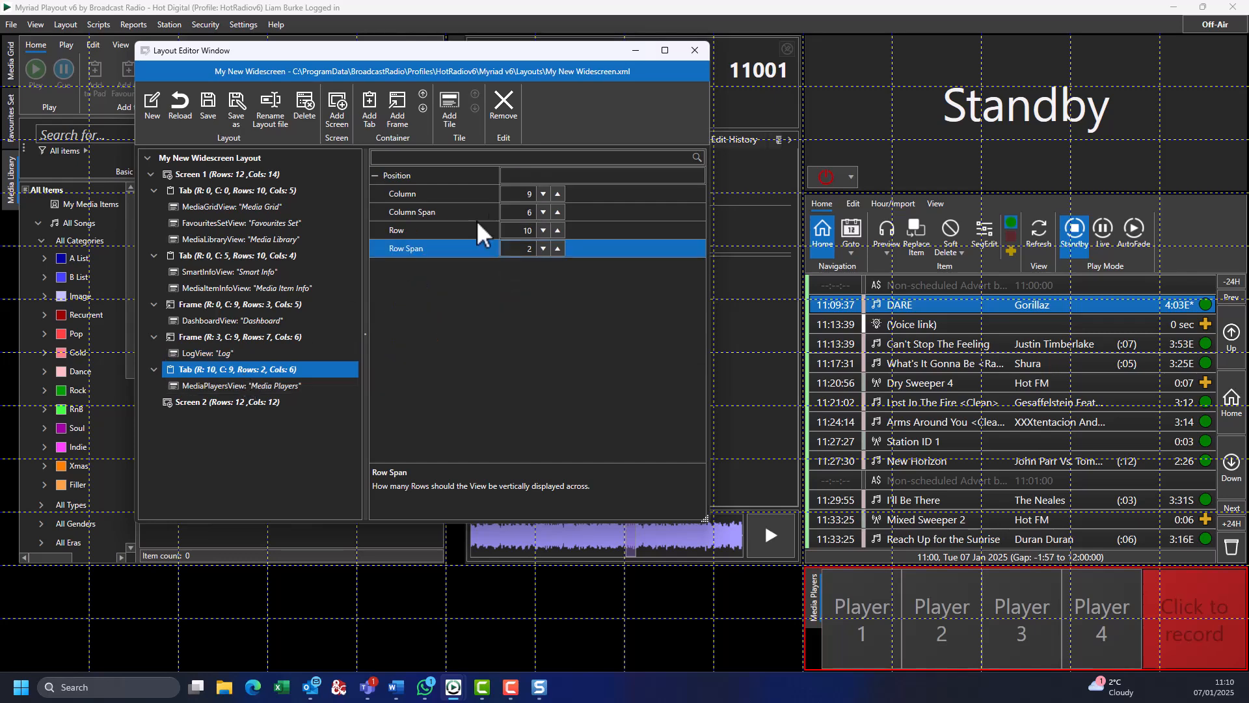
{"action": "left_click", "coordinate": [510, 194]}
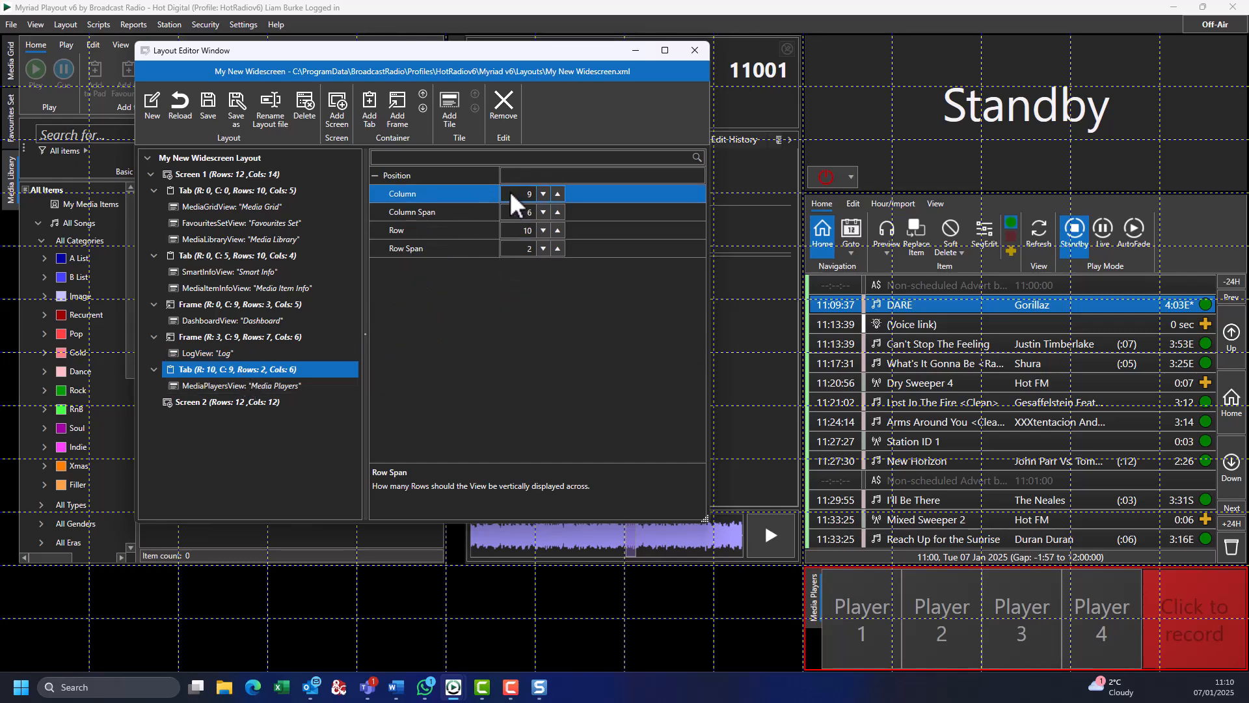
{"action": "double_click", "coordinate": [544, 194]}
{"action": "left_click", "coordinate": [544, 195]}
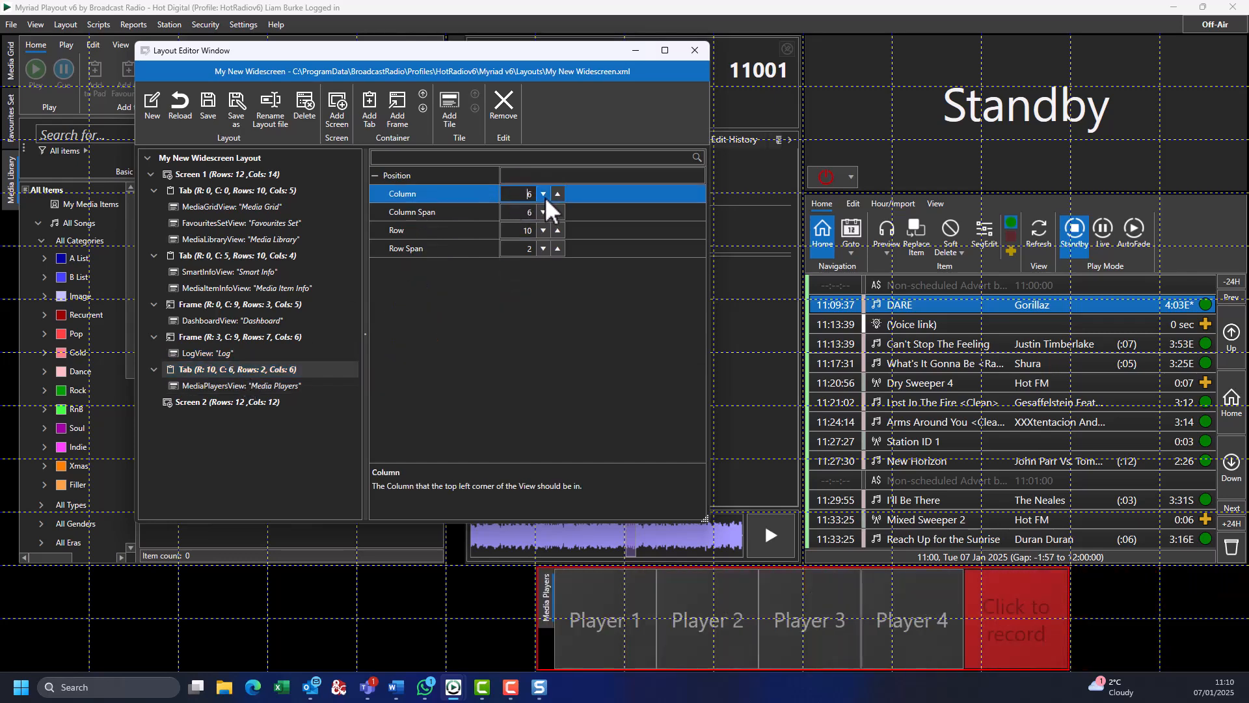
{"action": "left_click", "coordinate": [544, 194]}
{"action": "left_click", "coordinate": [544, 195]}
{"action": "left_click", "coordinate": [544, 195]}
{"action": "left_click", "coordinate": [544, 195]}
{"action": "left_click", "coordinate": [544, 195]}
{"action": "left_click", "coordinate": [544, 194]}
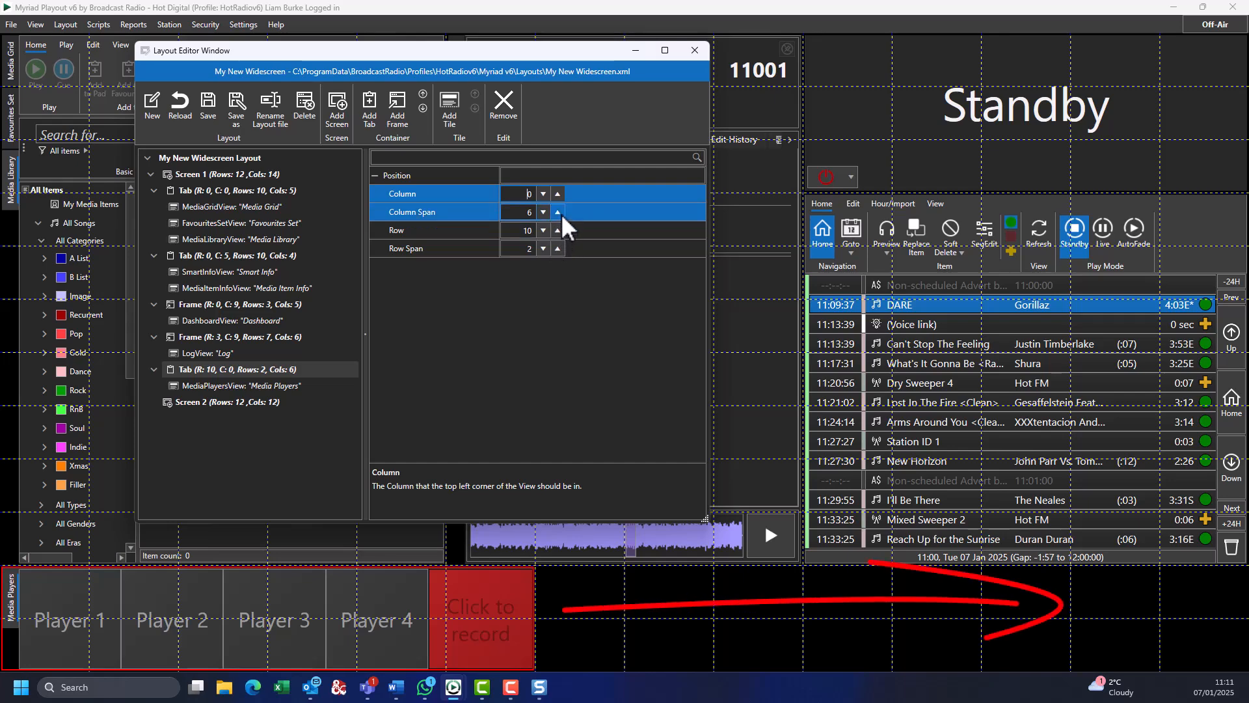
- Set the Media Players tab container's column span to 14
{"action": "left_click", "coordinate": [561, 214]}
{"action": "left_click", "coordinate": [561, 214]}
{"action": "left_click", "coordinate": [561, 214]}
{"action": "left_click", "coordinate": [561, 214]}
{"action": "left_click", "coordinate": [560, 214]}
{"action": "left_click", "coordinate": [561, 214]}
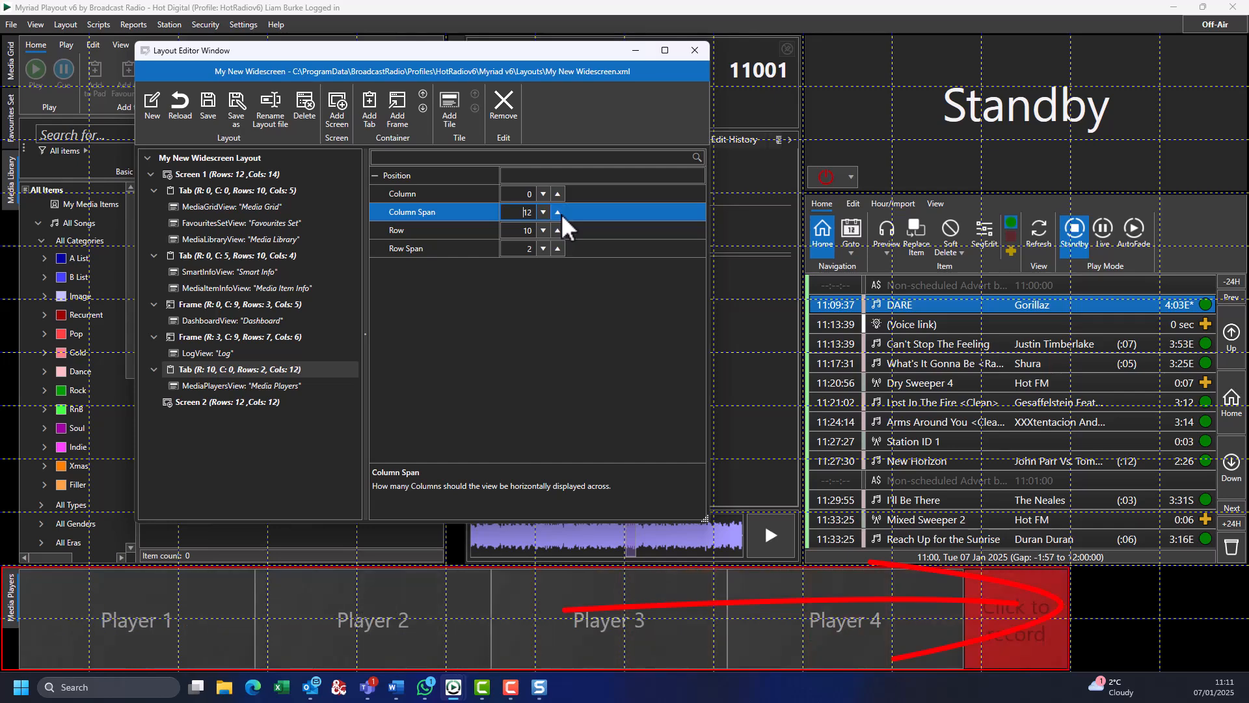
{"action": "left_click", "coordinate": [561, 214]}
{"action": "left_click", "coordinate": [560, 214]}
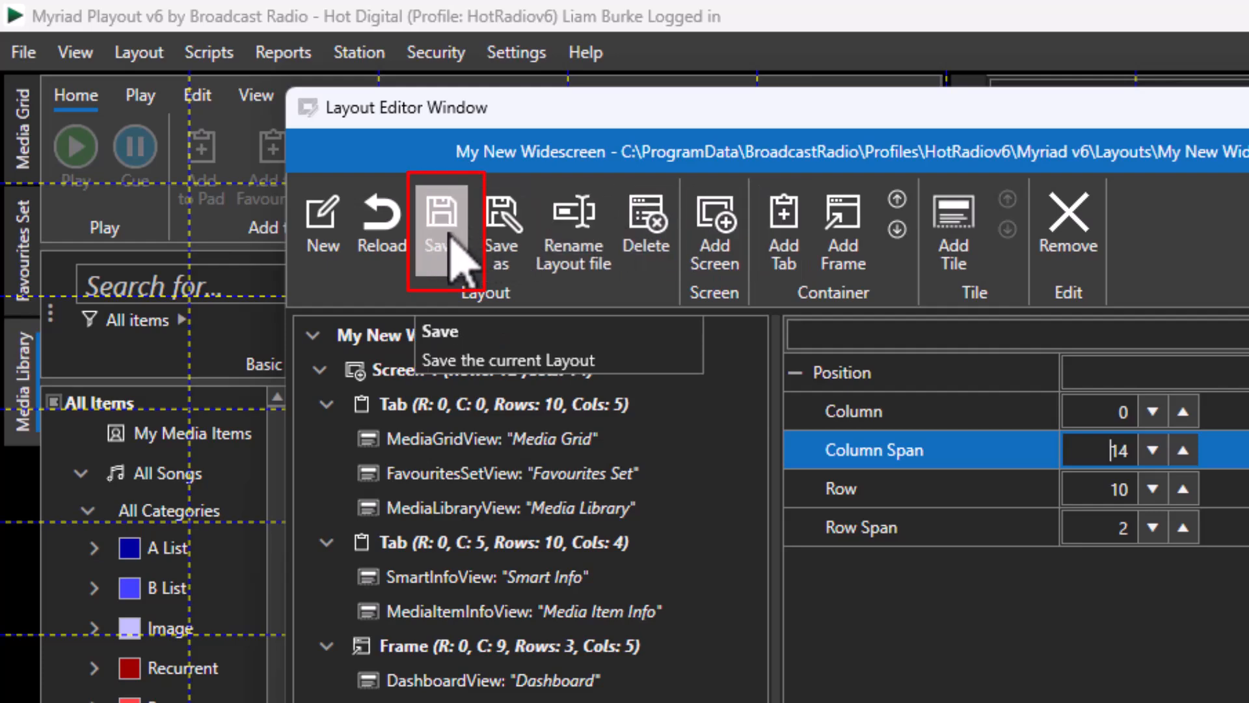
- Save the changes to the My New Widescreen layout and close the layout editor
{"action": "left_click", "coordinate": [463, 260]}
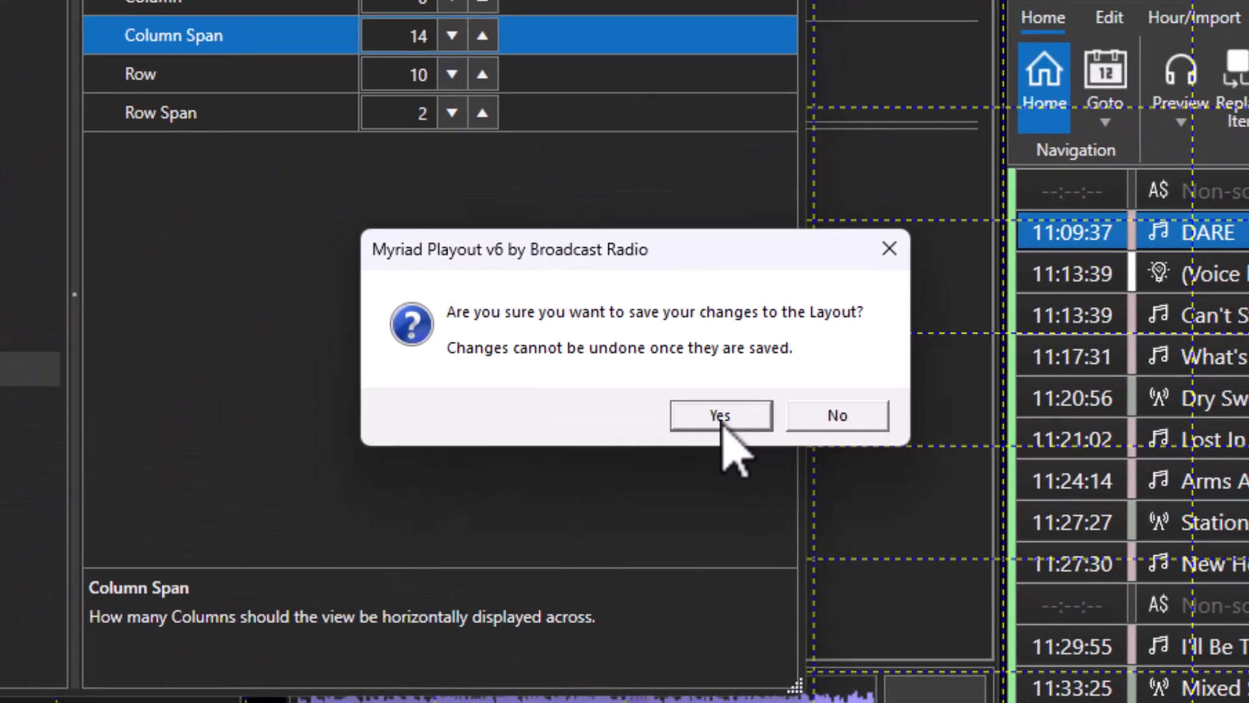
{"action": "left_click", "coordinate": [720, 416]}
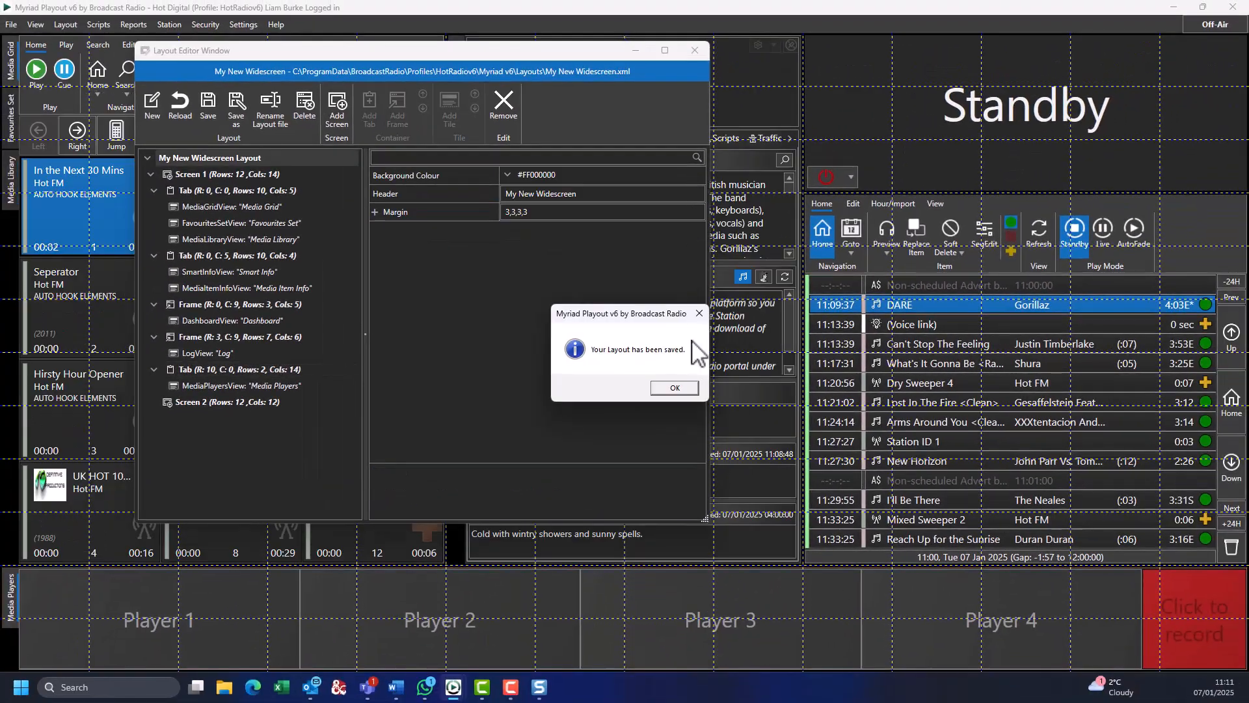
{"action": "left_click", "coordinate": [673, 388]}
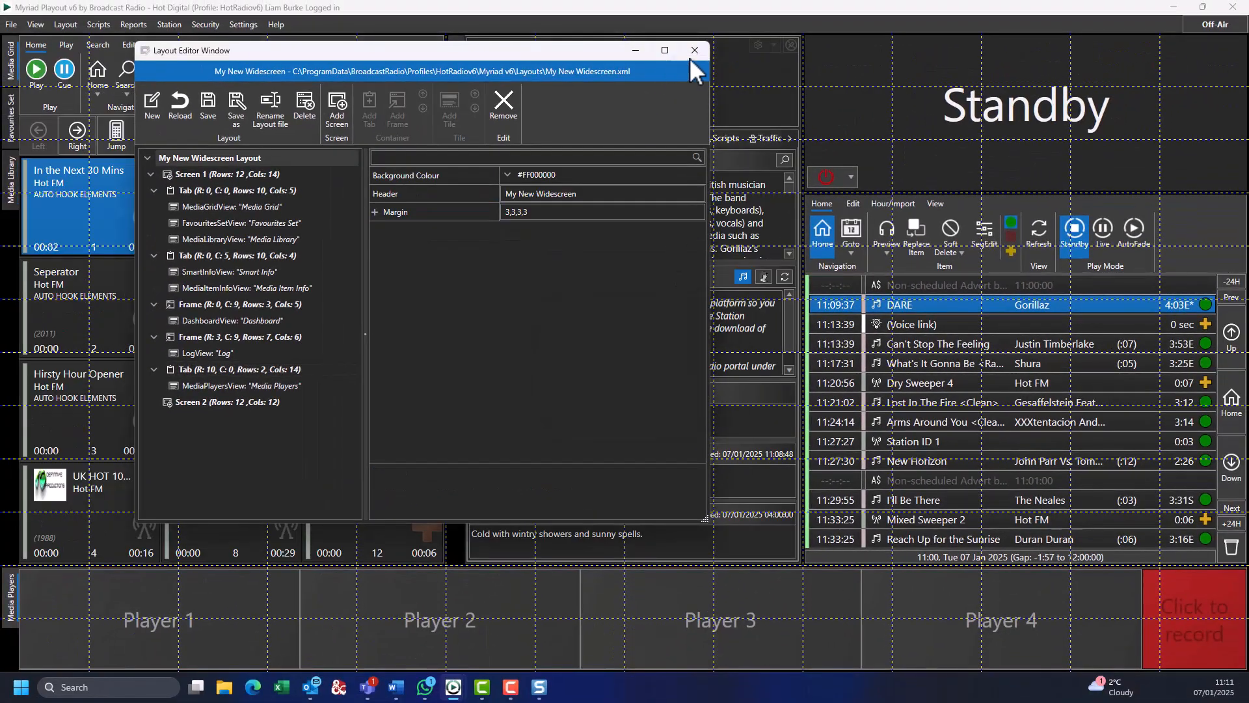
{"action": "left_click", "coordinate": [693, 51]}
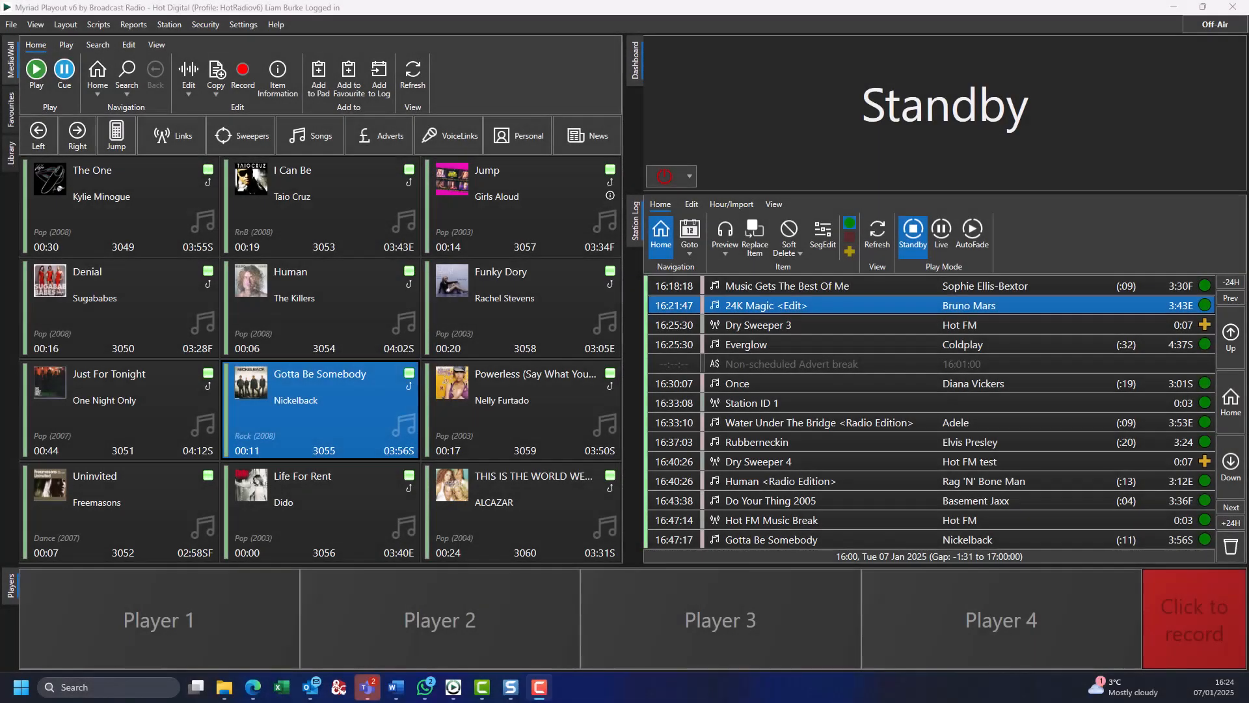
- Switch to the My New Widescreen layout and put the station on air
{"action": "left_click", "coordinate": [59, 23]}
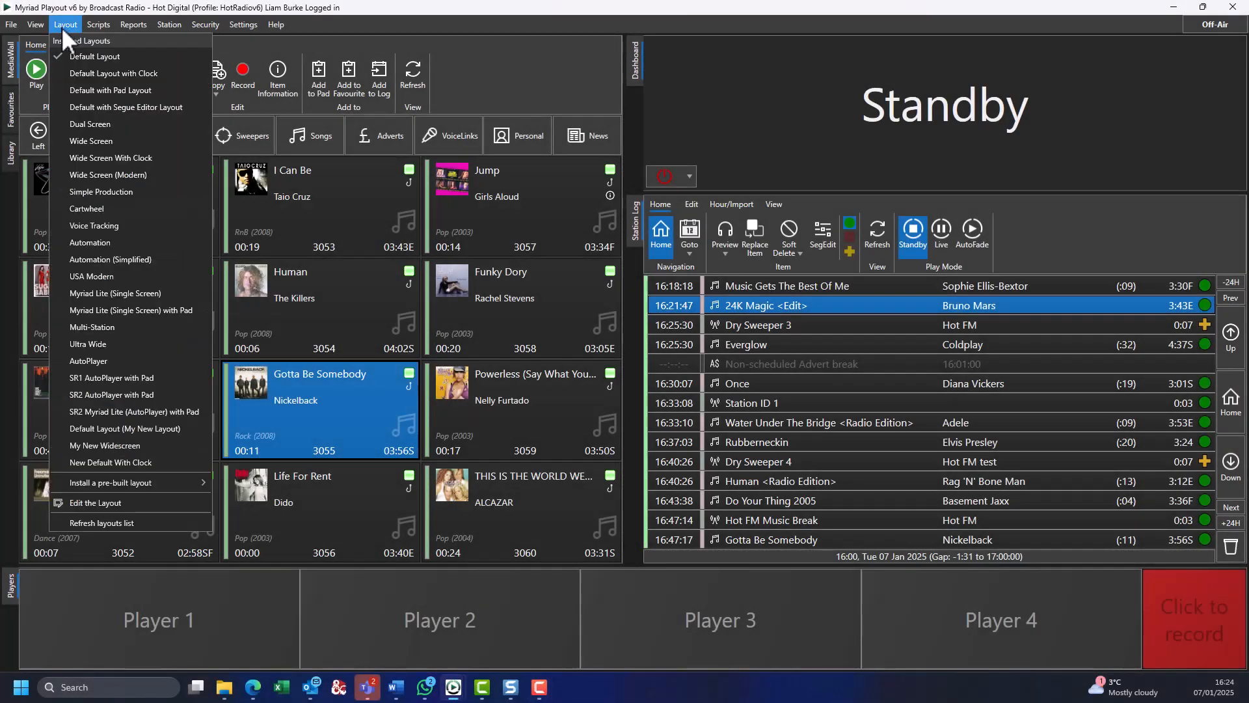
{"action": "left_click", "coordinate": [153, 445]}
{"action": "left_click", "coordinate": [828, 176]}
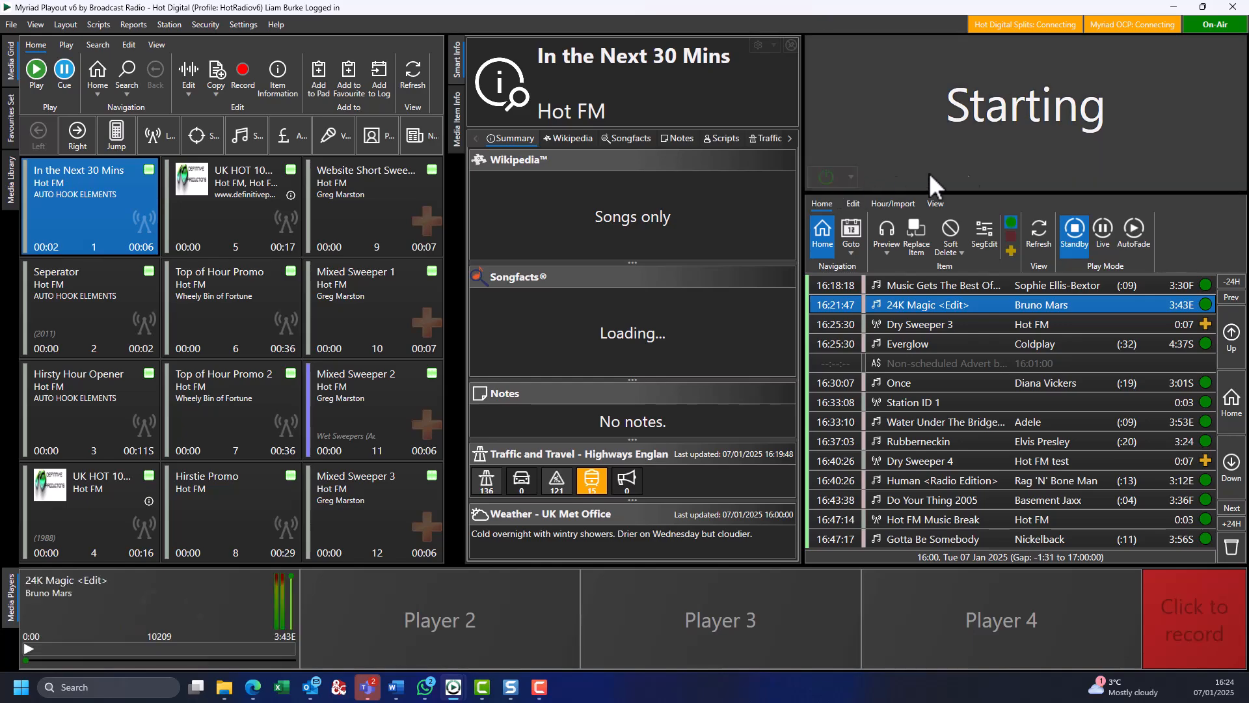
{"action": "left_click", "coordinate": [1204, 146]}
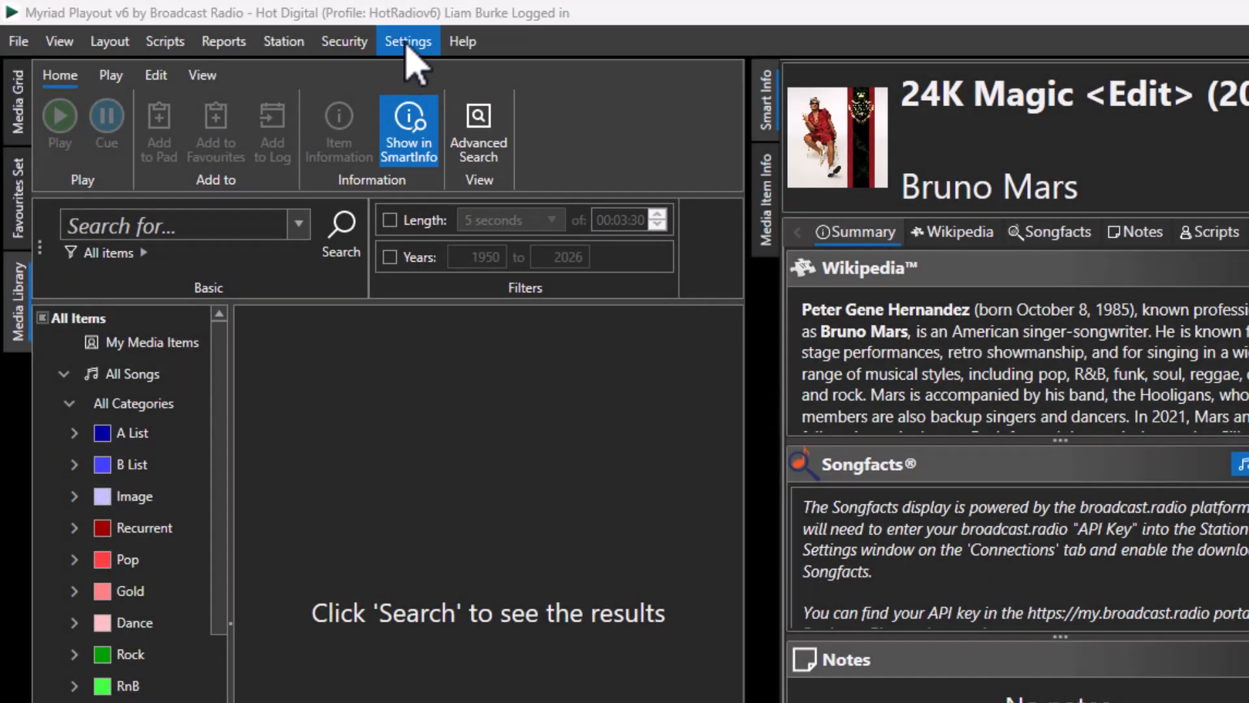
- Open the My New Widescreen layout for editing
{"action": "left_click", "coordinate": [414, 50]}
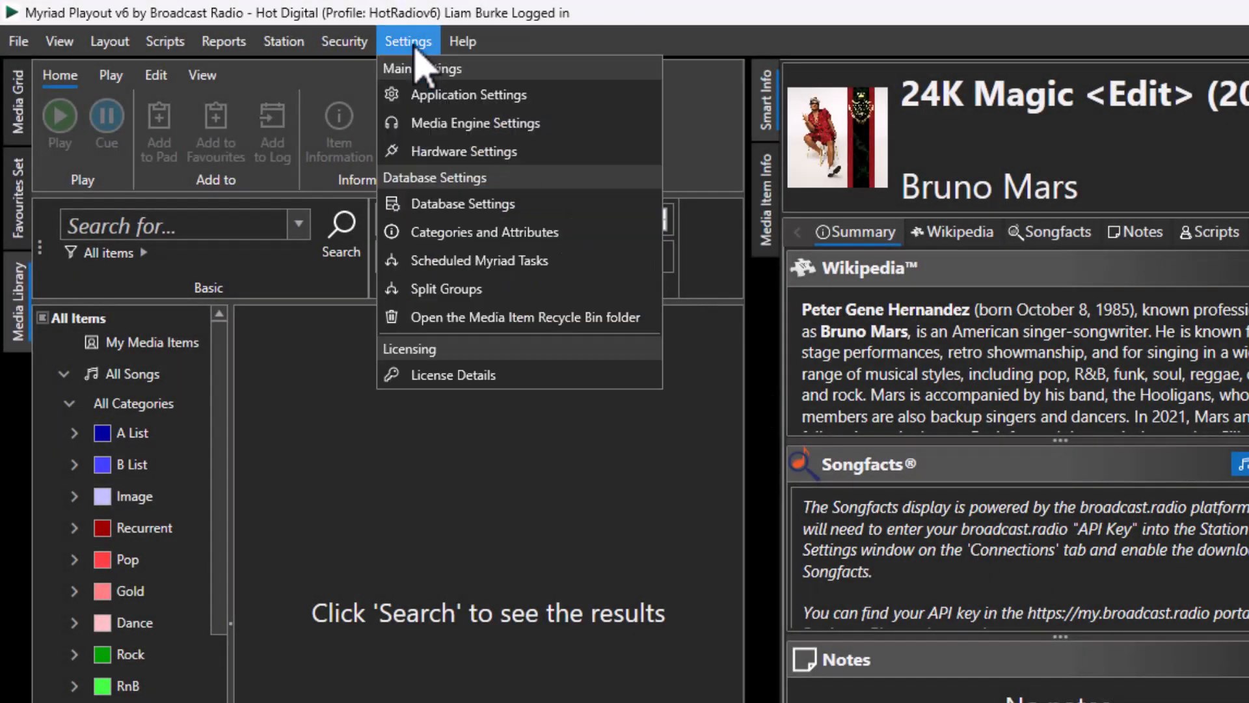
{"action": "mouse_move", "coordinate": [274, 47]}
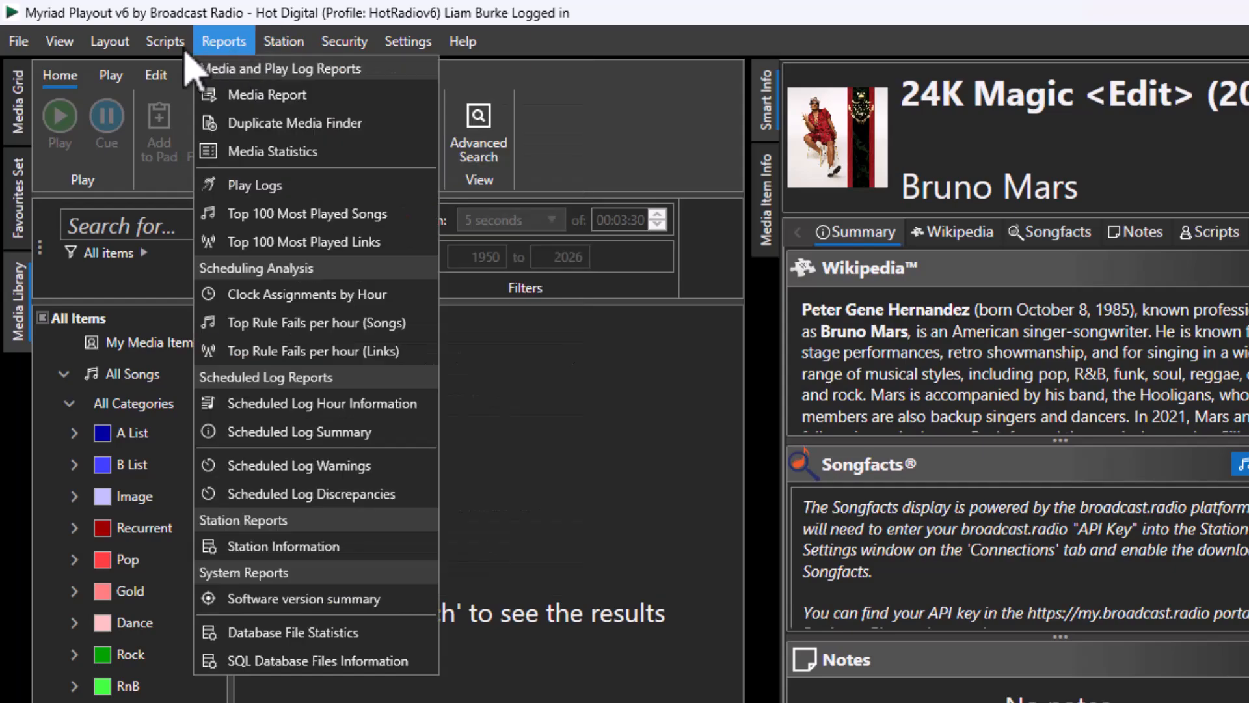
{"action": "mouse_move", "coordinate": [109, 41]}
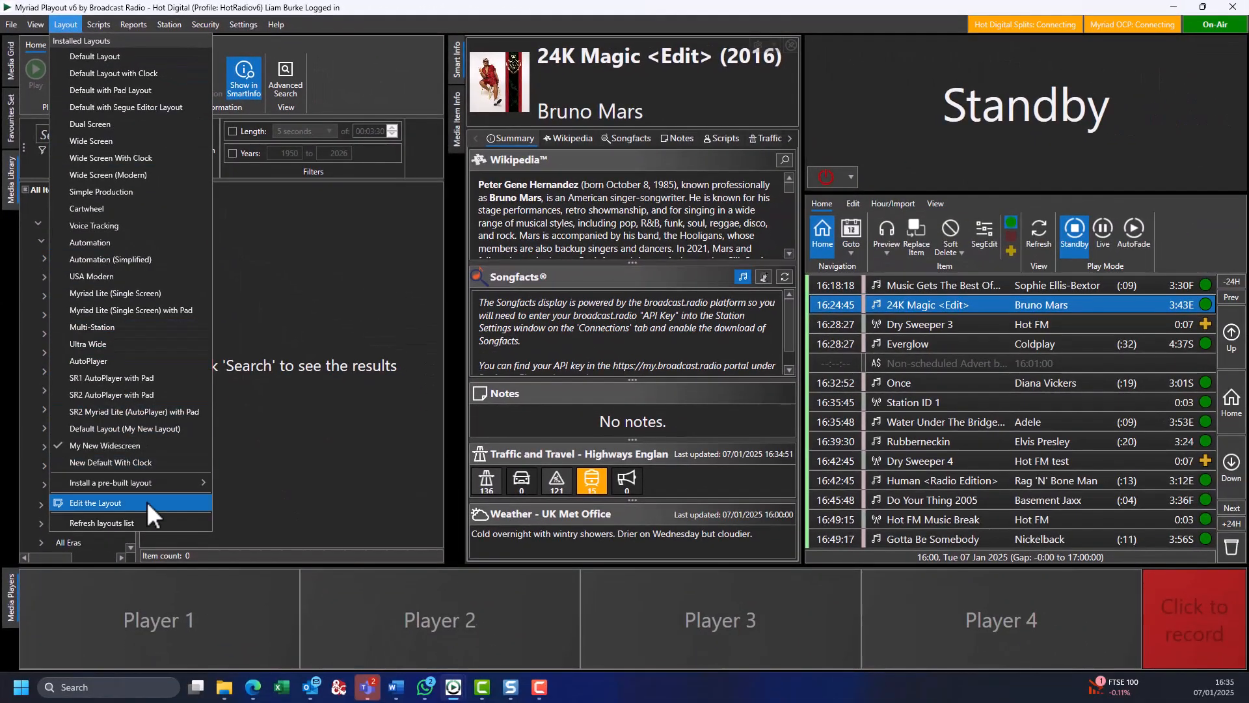
{"action": "left_click", "coordinate": [146, 502]}
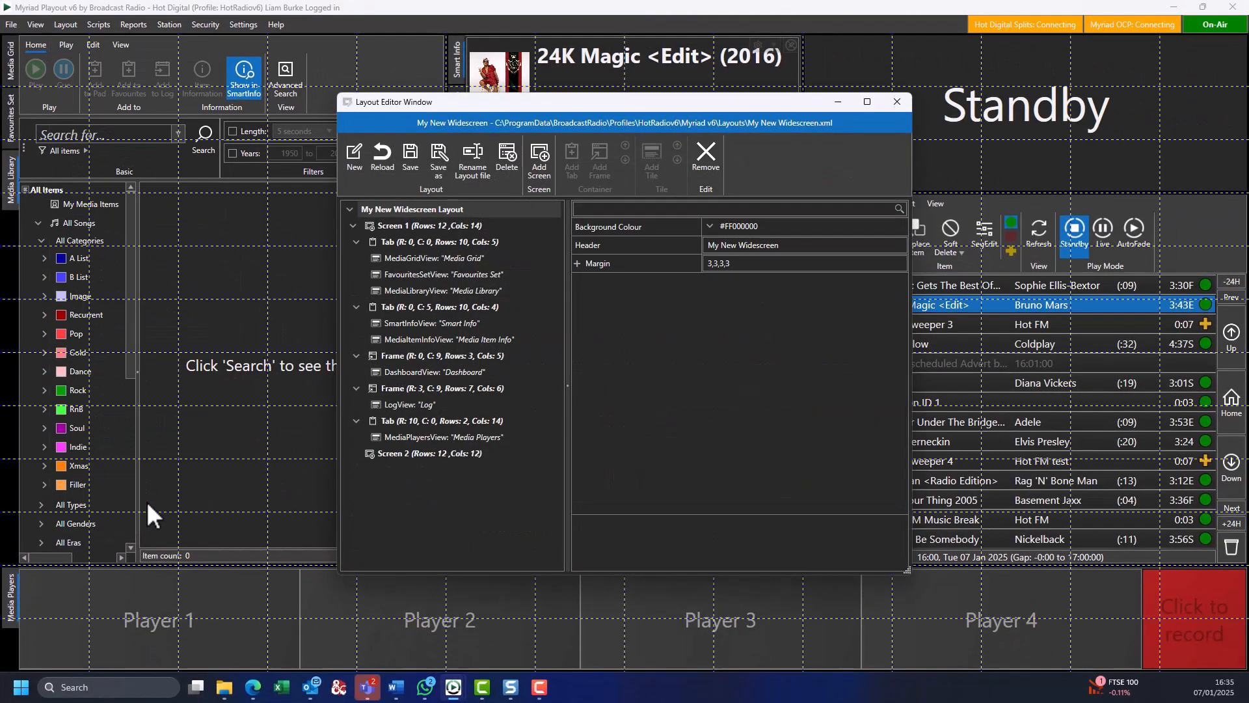